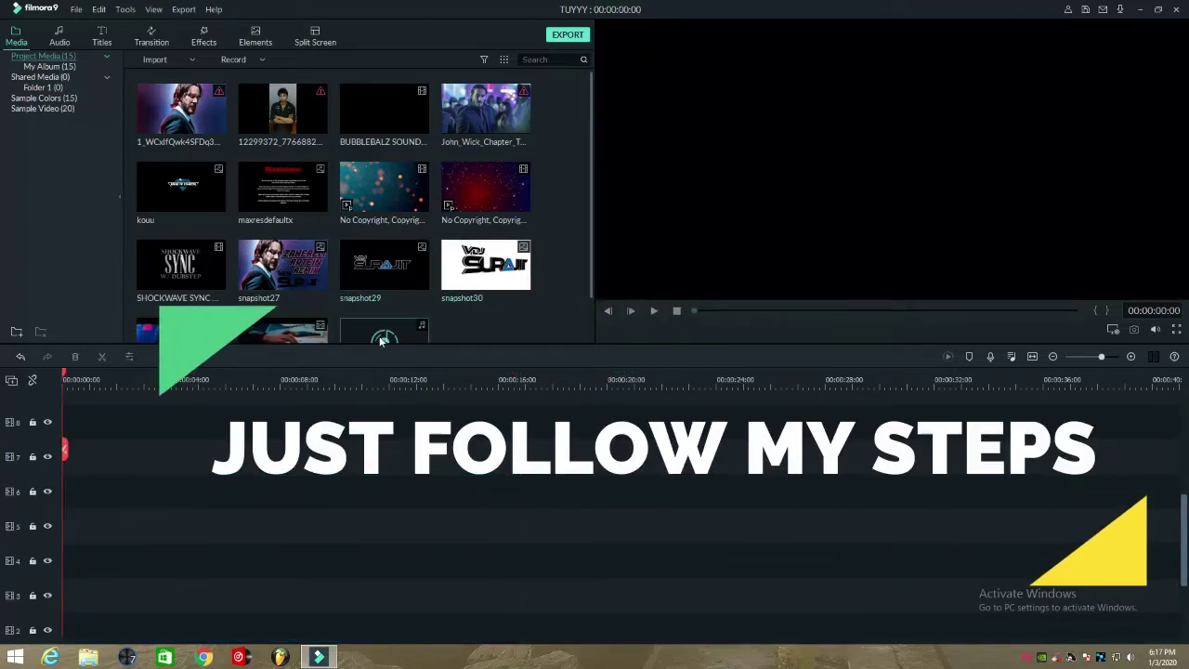
Place the music clip at the start of audio track 1 and trim its end to about 00:00:15:12
{"action": "left_click_drag", "start_coordinate": [363, 334], "coordinate": [59, 585]}
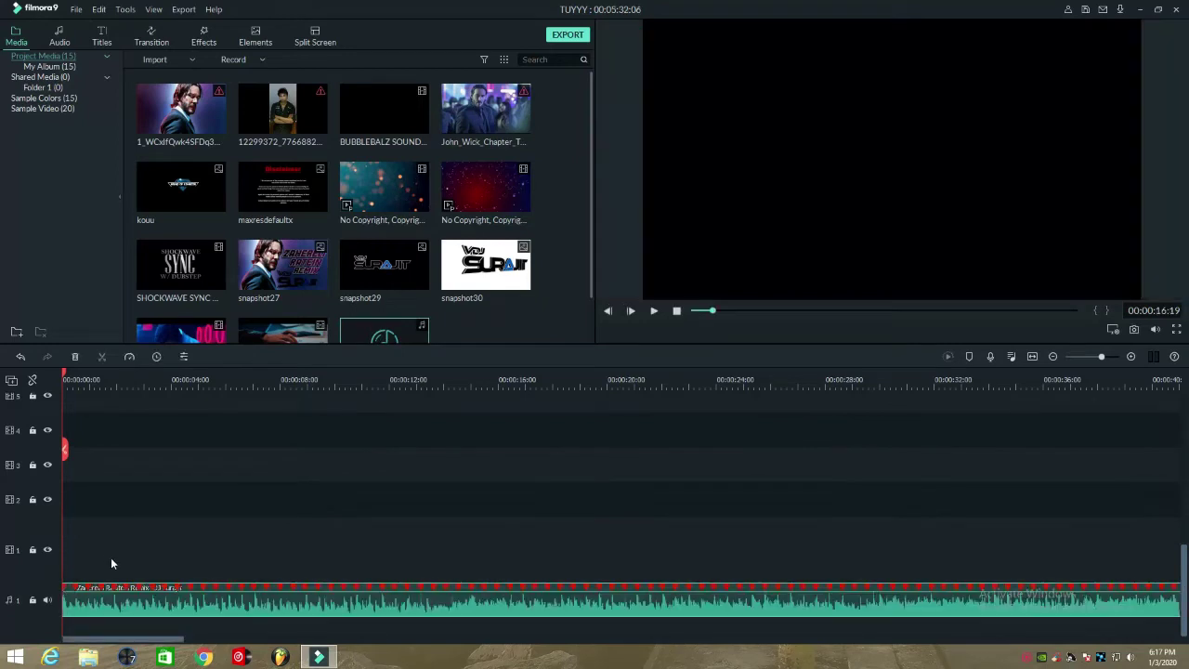
{"action": "left_click", "coordinate": [481, 379]}
{"action": "right_click", "coordinate": [497, 597]}
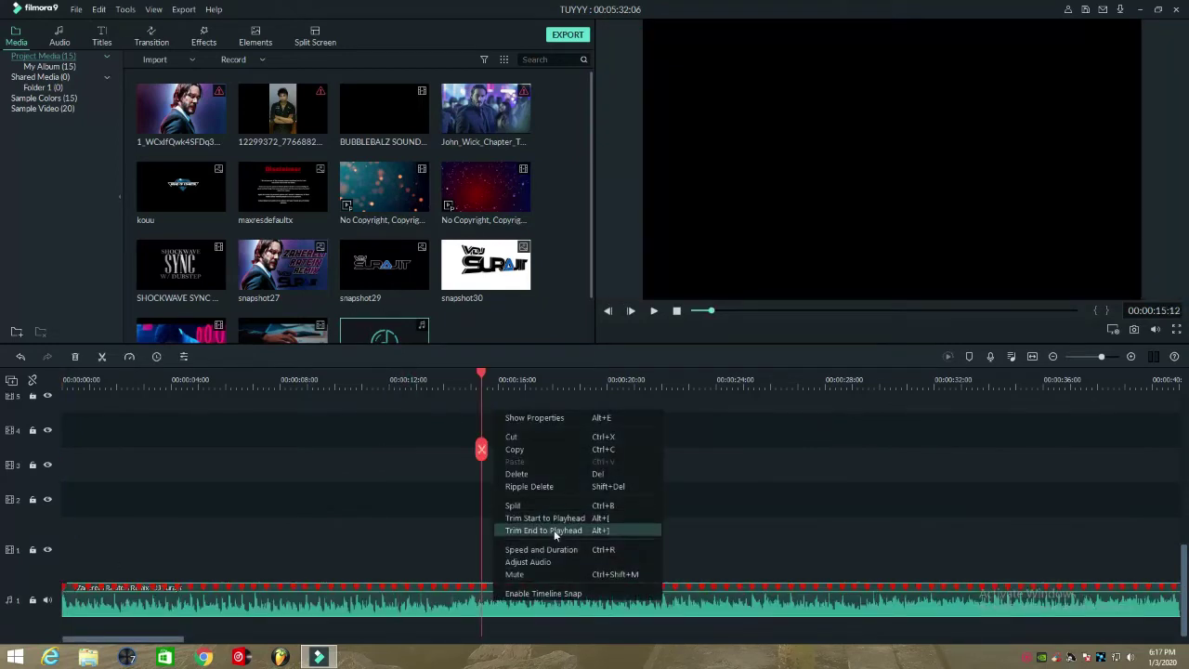
{"action": "left_click", "coordinate": [554, 530]}
Place the teal bokeh video at the start of video track 1, matching the project to 1280 x 720 30fps, and speed it up to 8x
{"action": "left_click_drag", "start_coordinate": [361, 203], "coordinate": [59, 552]}
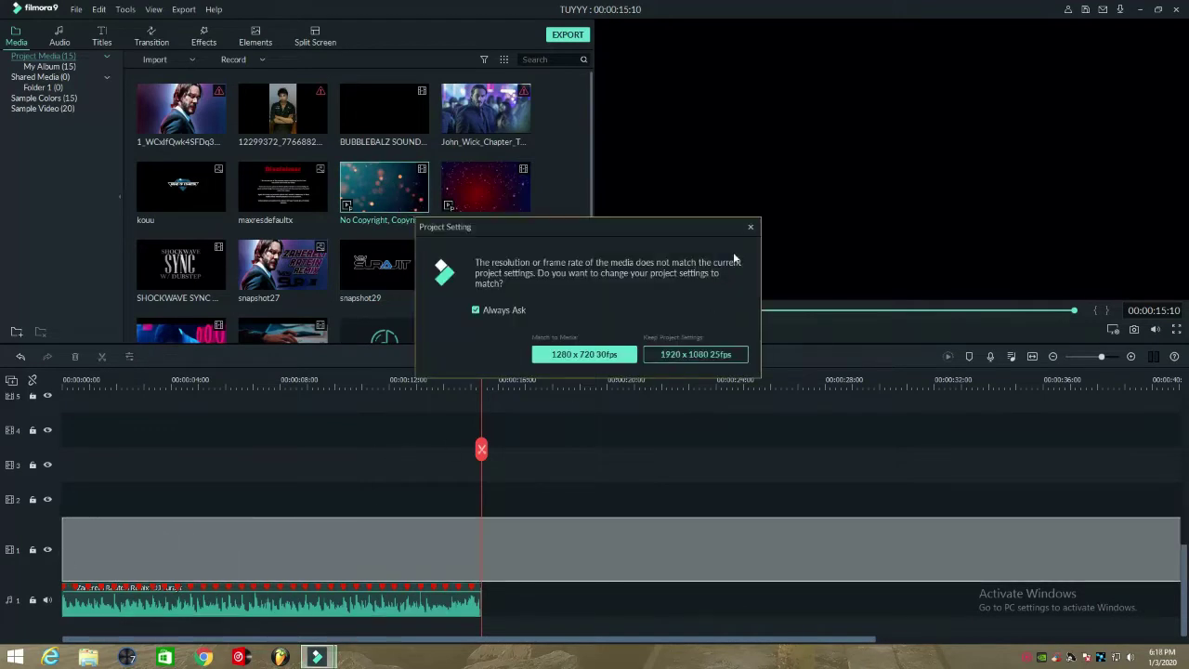
{"action": "left_click", "coordinate": [599, 356]}
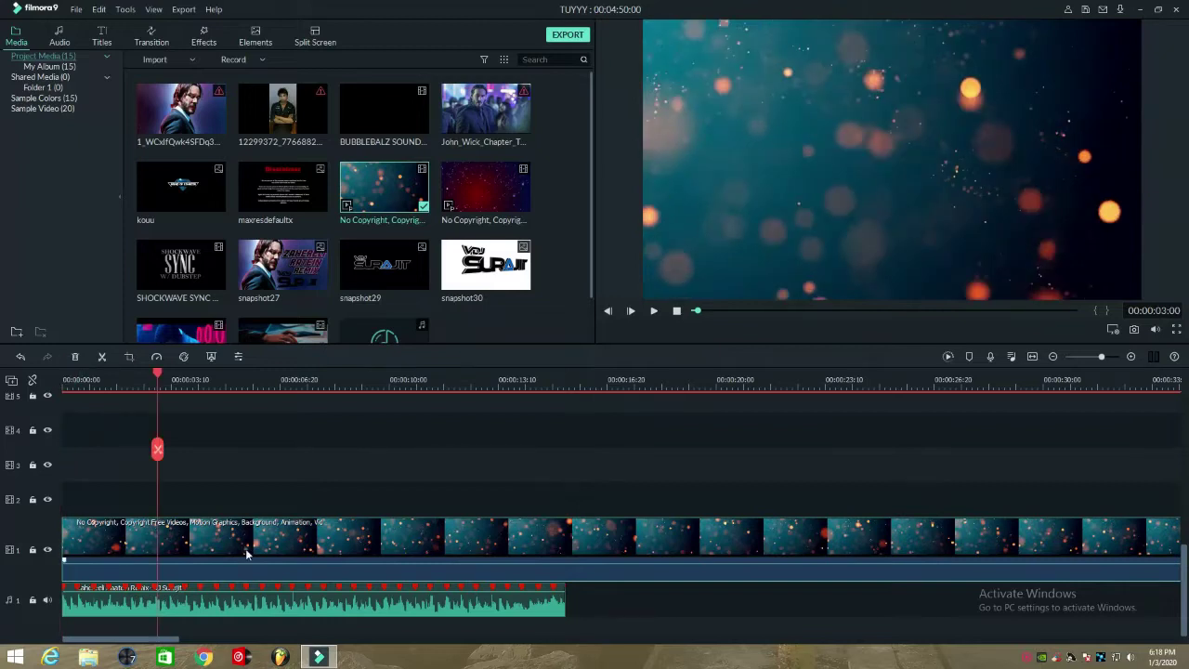
{"action": "left_click", "coordinate": [158, 358]}
{"action": "mouse_move", "coordinate": [229, 403]}
{"action": "left_click", "coordinate": [260, 436]}
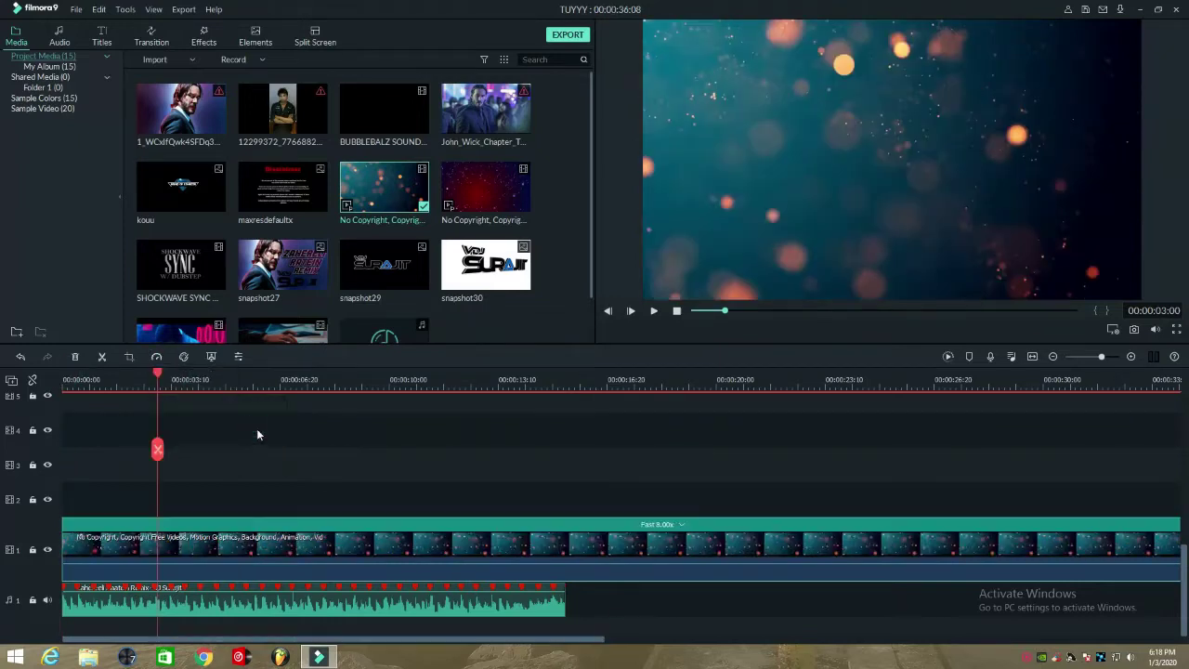
Trim the bokeh video's end to the end of the music clip and play the timeline from near the start
{"action": "left_click", "coordinate": [564, 386]}
{"action": "right_click", "coordinate": [580, 539]}
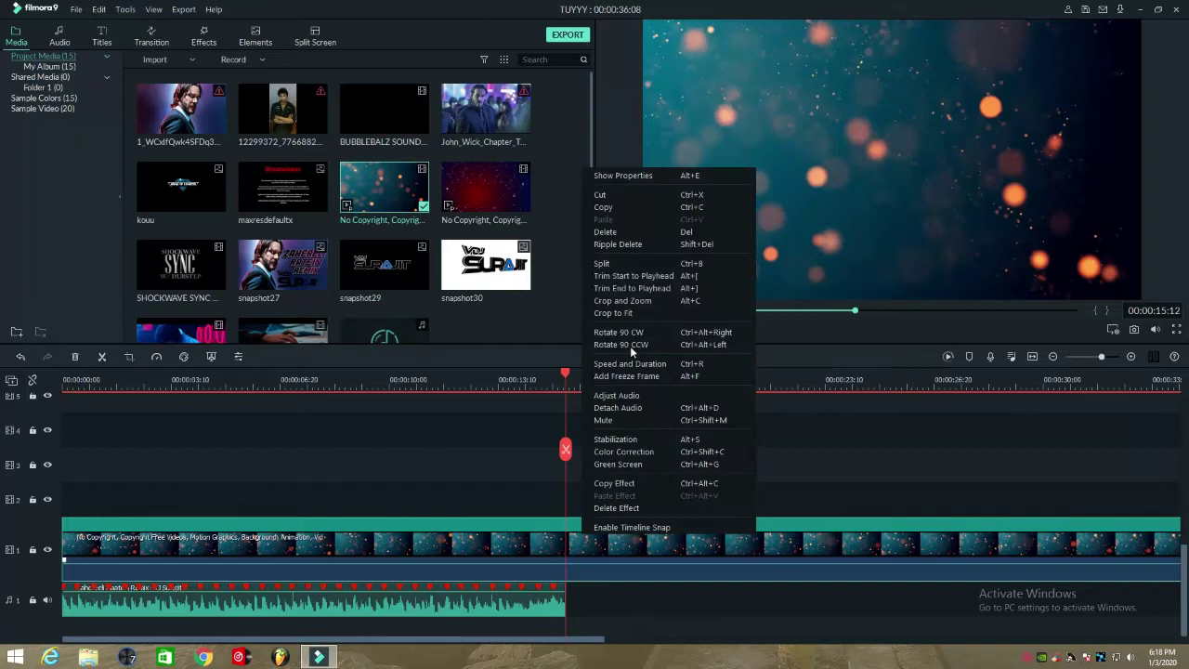
{"action": "left_click", "coordinate": [632, 288]}
{"action": "left_click", "coordinate": [71, 385]}
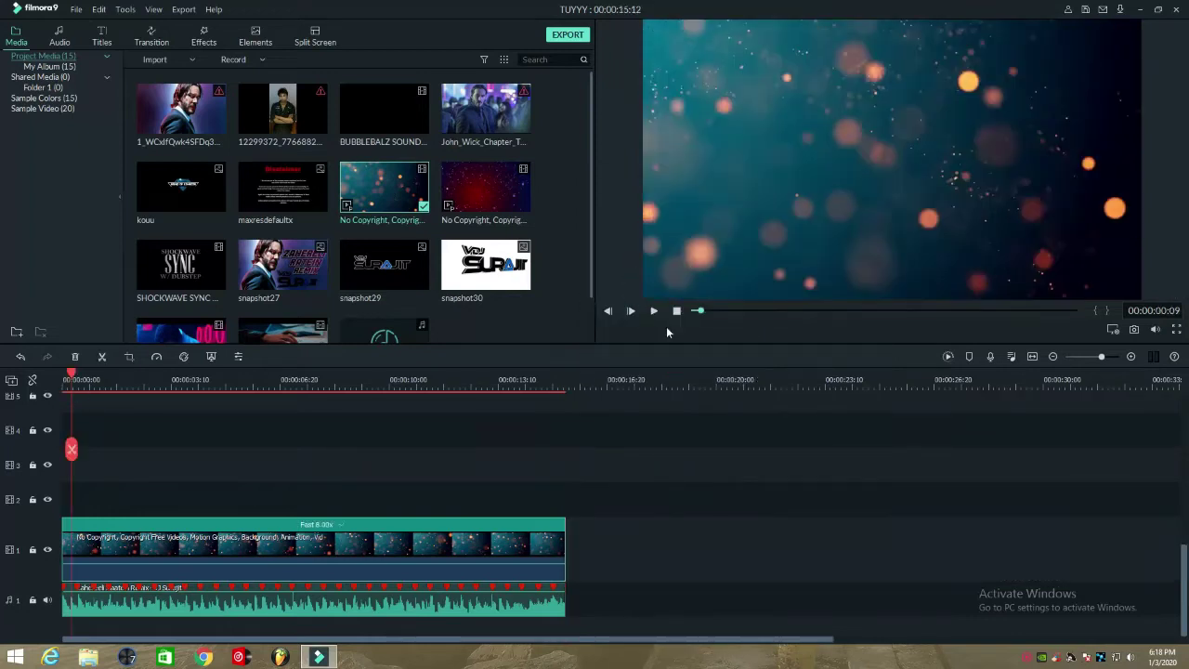
{"action": "left_click", "coordinate": [655, 312]}
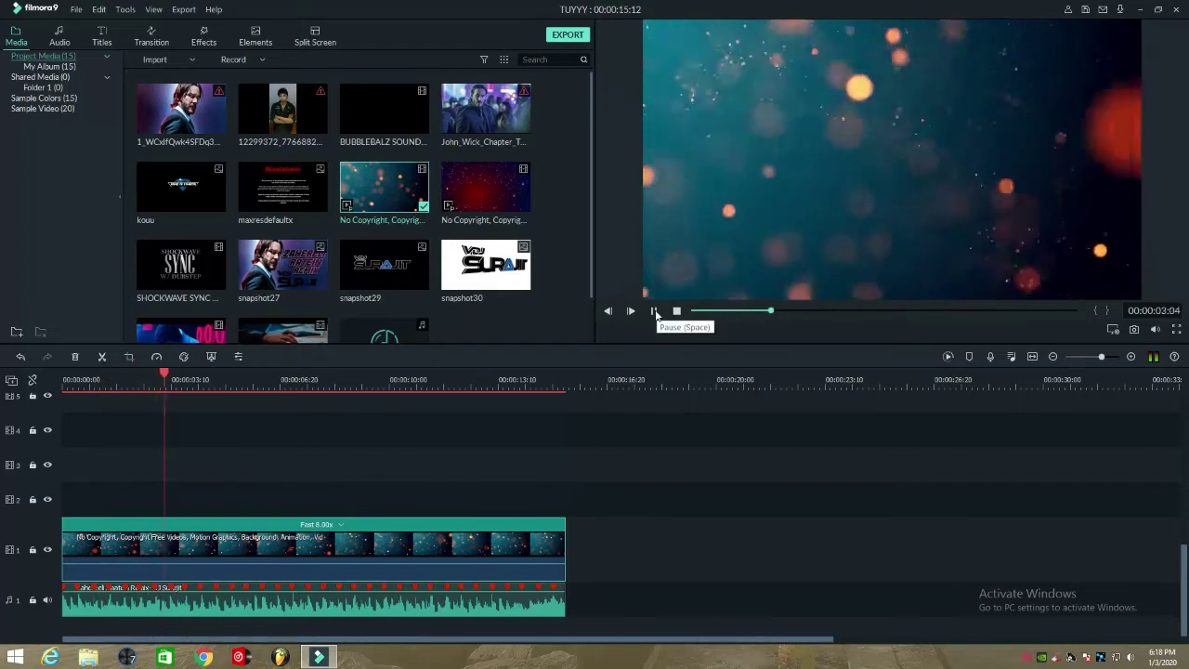
{"action": "left_click", "coordinate": [654, 311]}
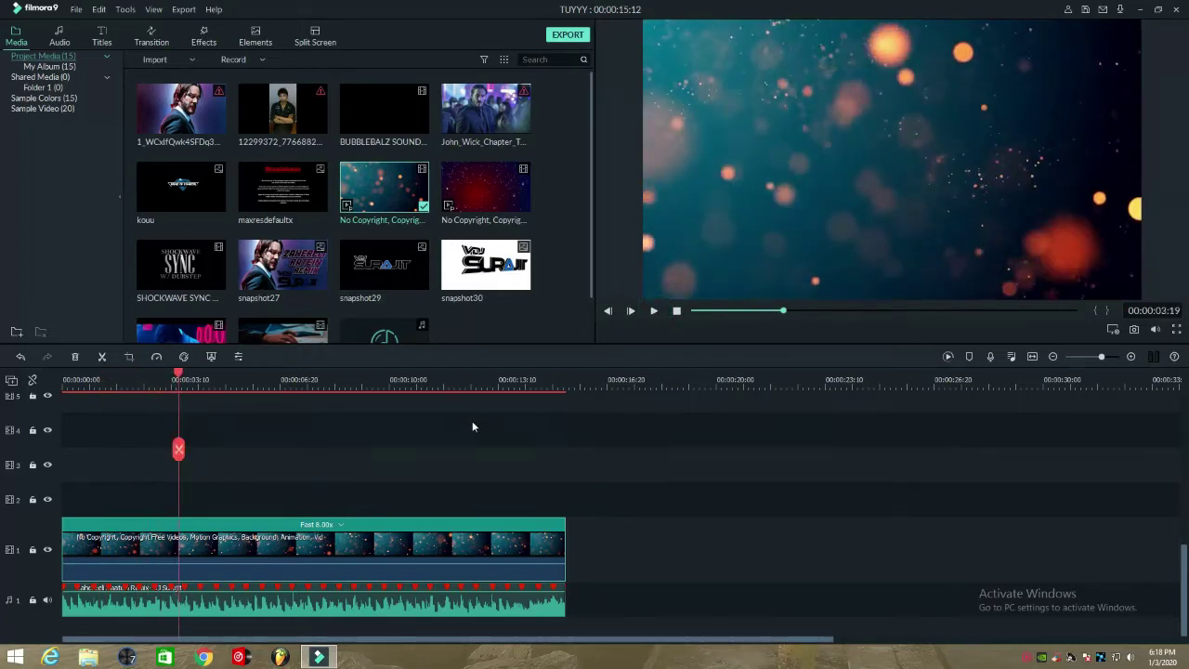
Add the Cinema 21:9 frame overlay at the start of video track 5 and extend it to the end of the bokeh video
{"action": "left_click", "coordinate": [205, 42]}
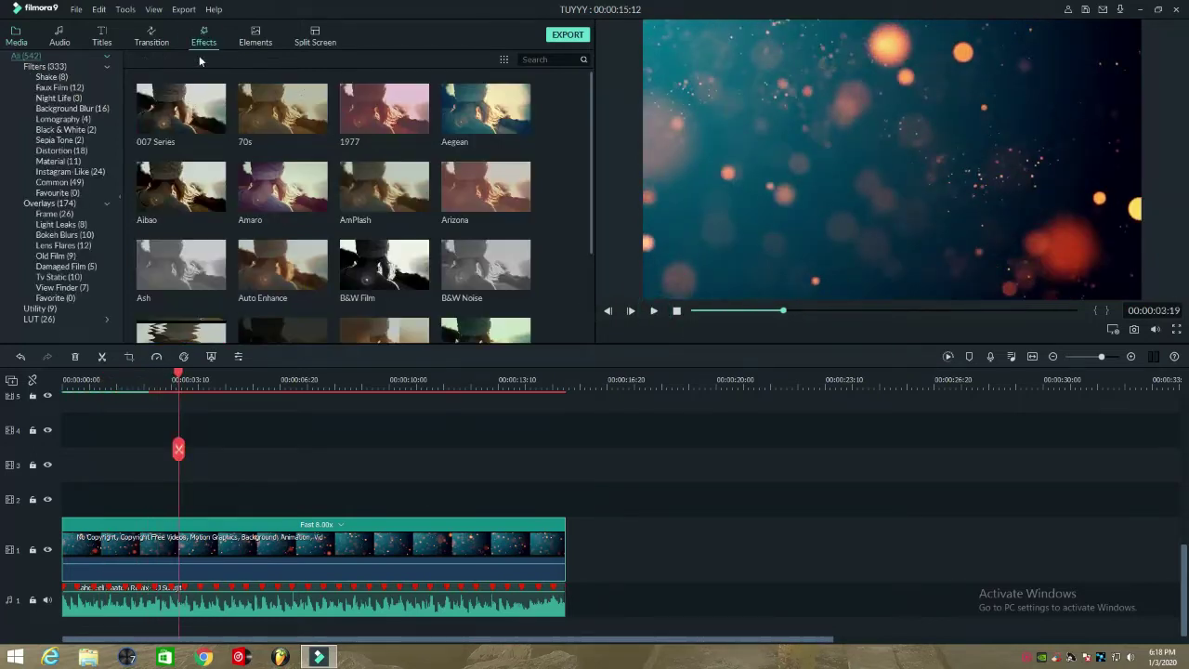
{"action": "left_click", "coordinate": [58, 214]}
{"action": "left_click_drag", "start_coordinate": [167, 118], "coordinate": [61, 423]}
{"action": "left_click_drag", "start_coordinate": [227, 417], "coordinate": [567, 424]}
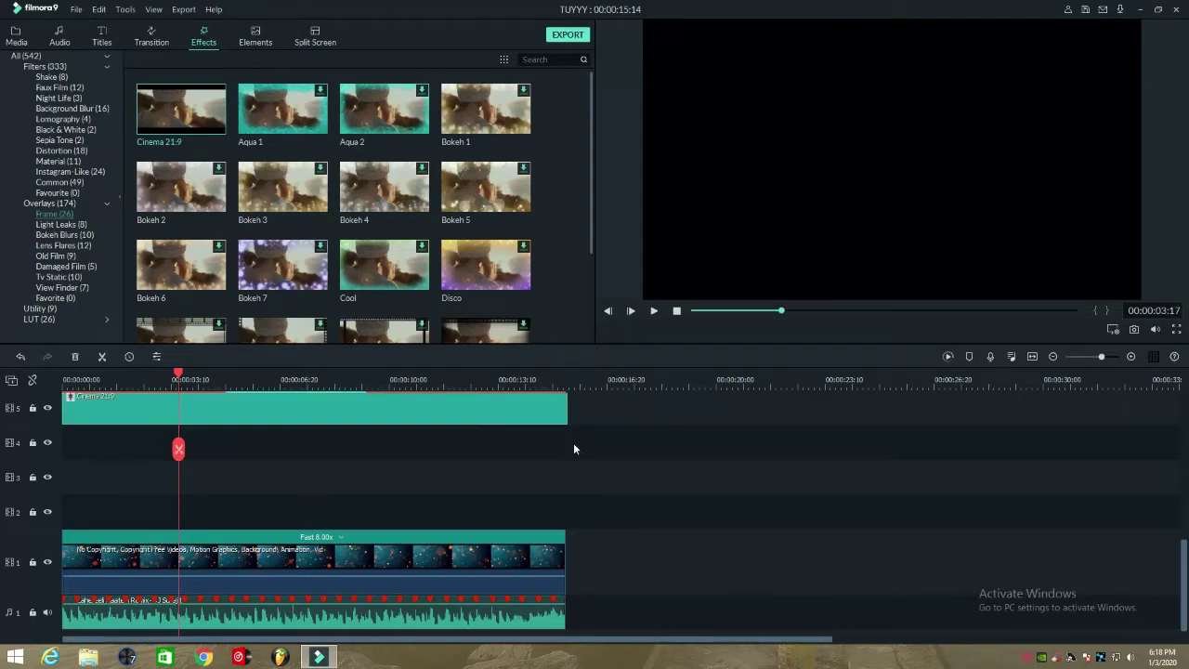
{"action": "key", "text": "space"}
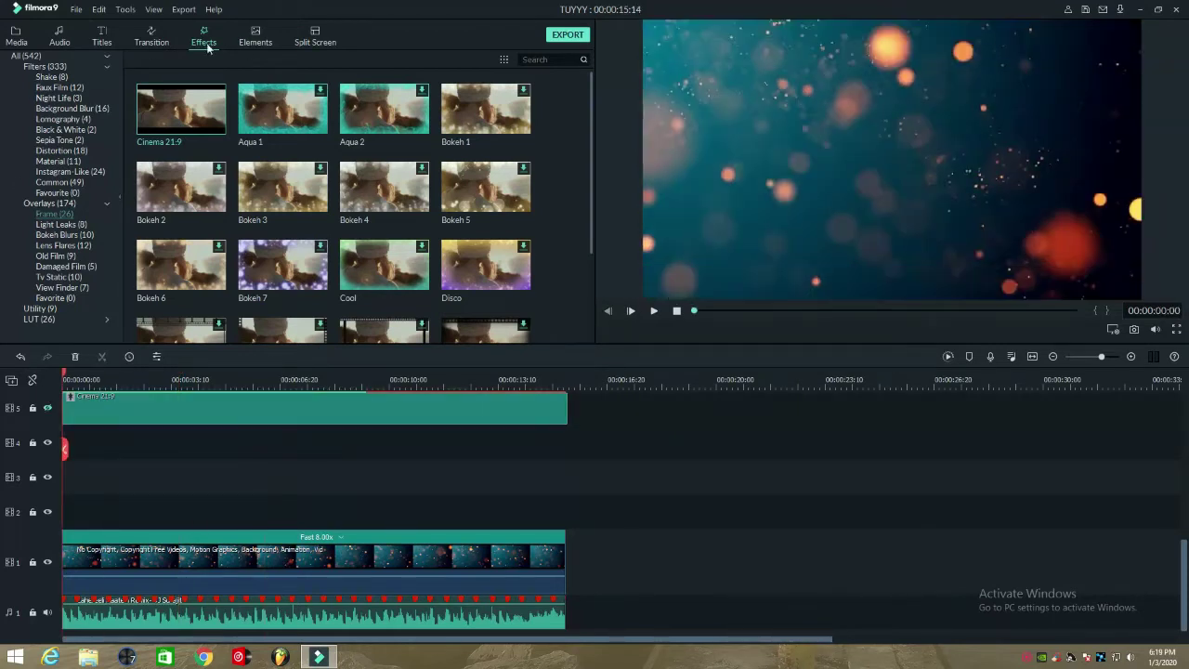
Add the Opener 1 title at the start of video track 2 and remove its white background in the advanced text editor
{"action": "left_click", "coordinate": [103, 37]}
{"action": "left_click_drag", "start_coordinate": [180, 109], "coordinate": [114, 520]}
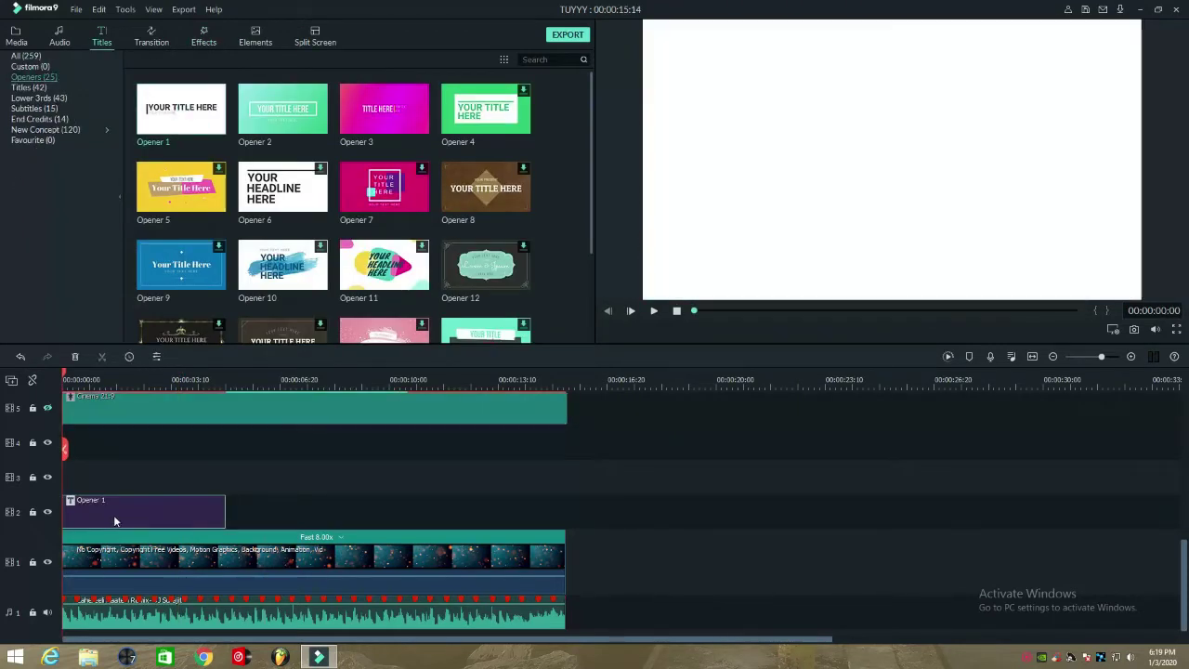
{"action": "double_click", "coordinate": [114, 521]}
{"action": "left_click", "coordinate": [477, 326]}
{"action": "left_click", "coordinate": [533, 489]}
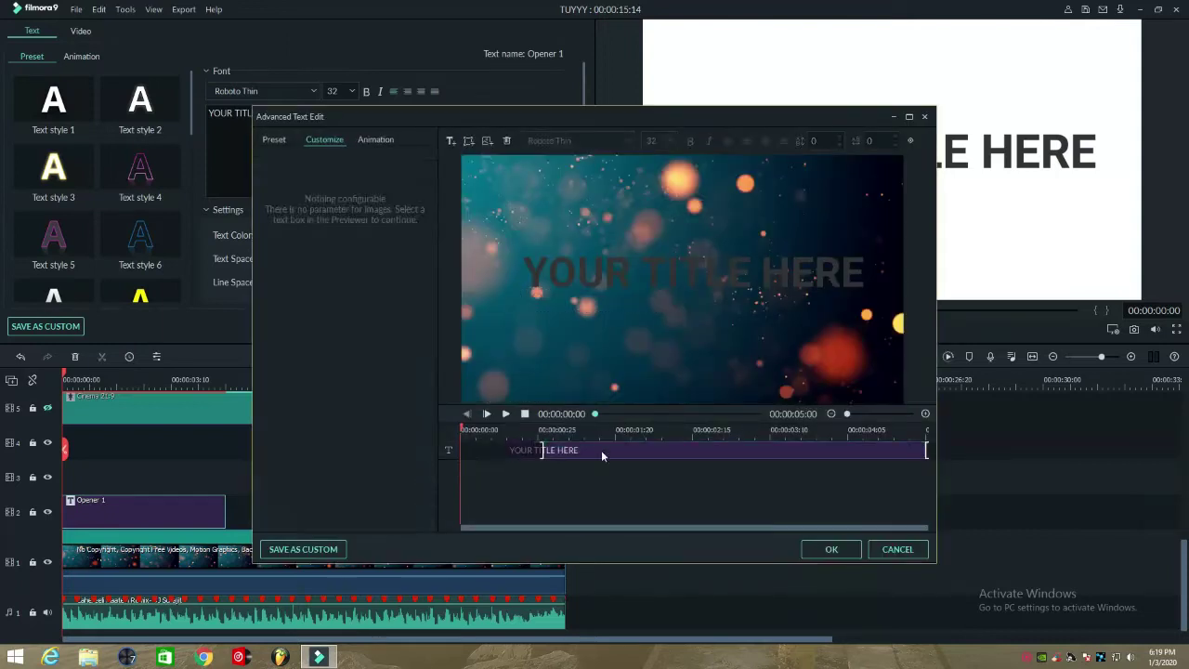
Replace the opener's text with SOUND OF KOHINOOR and set its font to Longhaul
{"action": "left_click", "coordinate": [601, 455]}
{"action": "type", "text": "SOUND OF KOHINOOR"}
{"action": "left_click", "coordinate": [626, 140]}
{"action": "scroll", "coordinate": [727, 234], "scroll_direction": "up", "scroll_amount": 10}
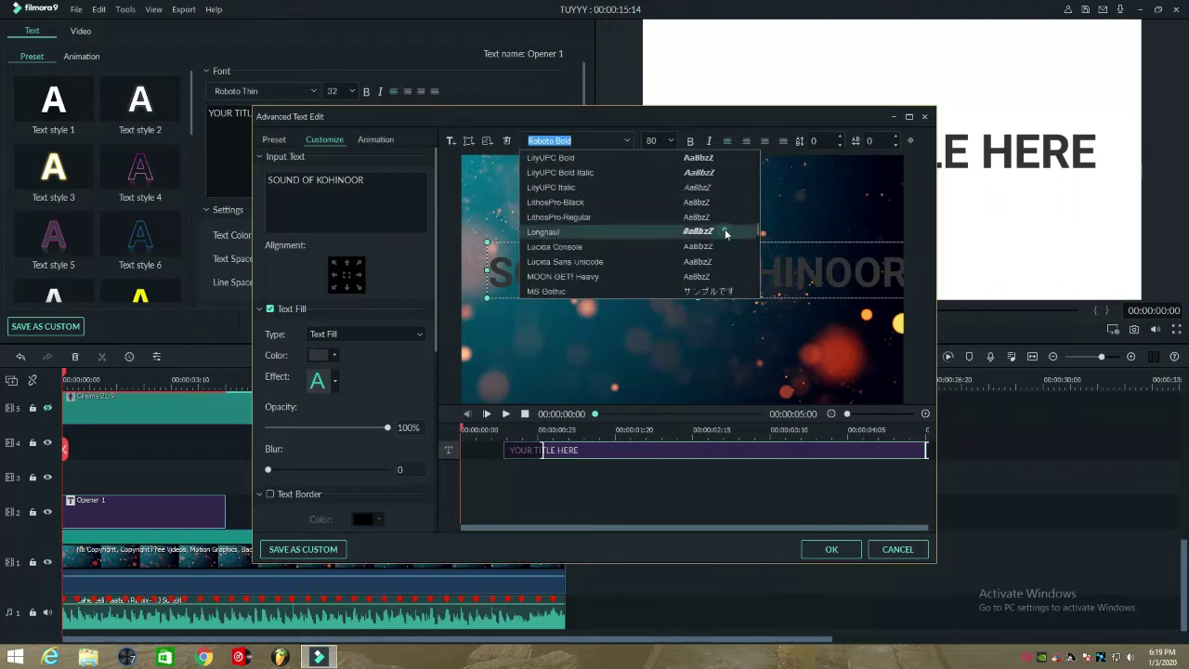
{"action": "left_click", "coordinate": [725, 232]}
Set the SOUND OF KOHINOOR text to size 72 with character spacing -5 and shift it to fit within the frame
{"action": "left_click", "coordinate": [669, 140]}
{"action": "left_click", "coordinate": [659, 191]}
{"action": "scroll", "coordinate": [871, 141], "scroll_direction": "down", "scroll_amount": 6}
{"action": "scroll", "coordinate": [871, 141], "scroll_direction": "up", "scroll_amount": 1}
{"action": "left_click_drag", "start_coordinate": [767, 245], "coordinate": [752, 239]}
{"action": "left_click", "coordinate": [870, 140]}
{"action": "scroll", "coordinate": [871, 141], "scroll_direction": "up", "scroll_amount": 1}
{"action": "scroll", "coordinate": [871, 141], "scroll_direction": "down", "scroll_amount": 1}
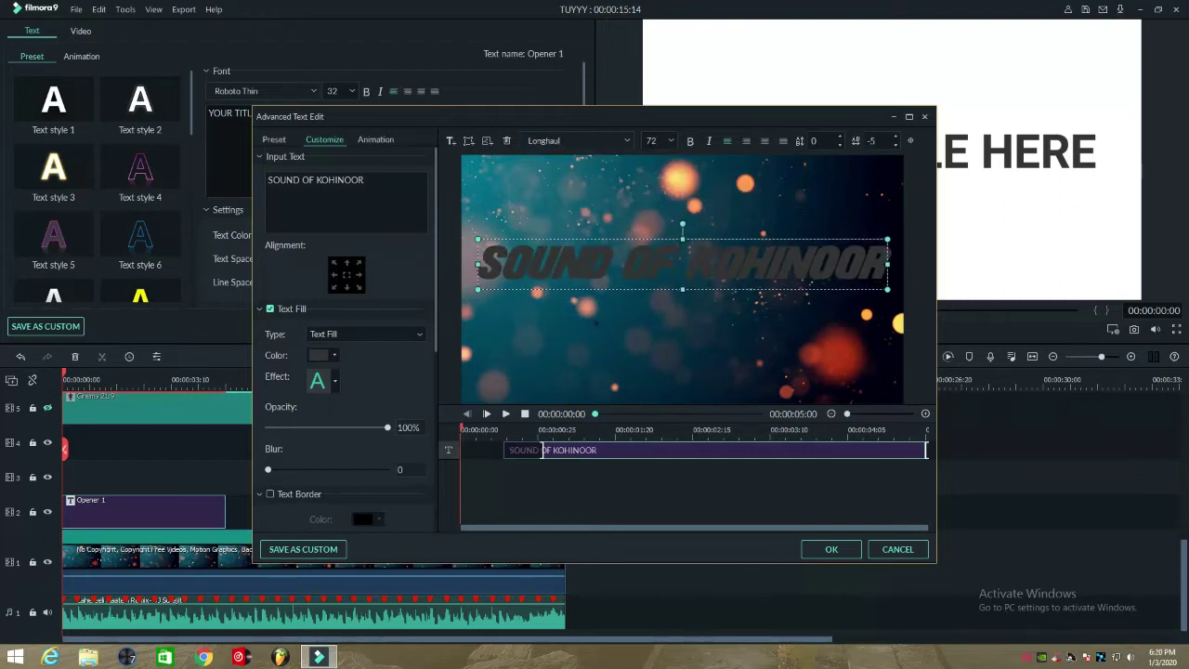
Change the SOUND OF KOHINOOR text to a gradient fill with black as the first color
{"action": "left_click", "coordinate": [405, 336]}
{"action": "left_click", "coordinate": [332, 366]}
{"action": "left_click", "coordinate": [333, 355]}
{"action": "left_click", "coordinate": [313, 407]}
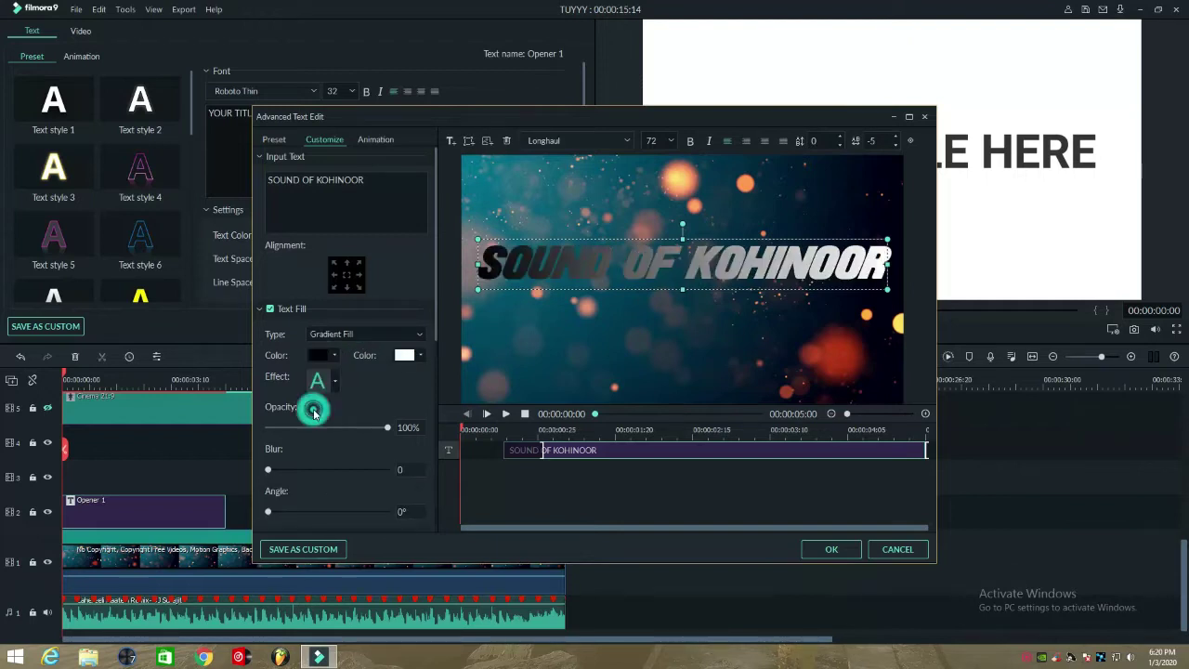
Set the gradient's second color to a dark red sampled from a bokeh spot in the preview
{"action": "left_click", "coordinate": [418, 355]}
{"action": "left_click", "coordinate": [414, 421]}
{"action": "left_click", "coordinate": [534, 318]}
{"action": "left_click", "coordinate": [834, 351]}
{"action": "left_click", "coordinate": [673, 430]}
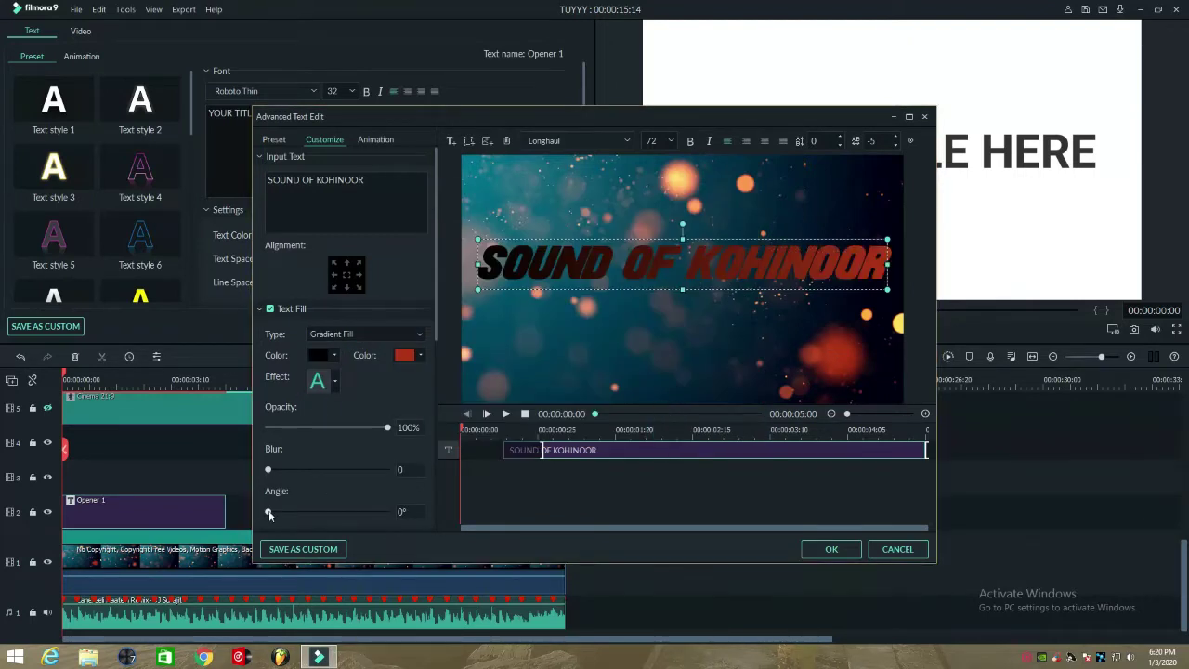
Set the text fill's gradient angle to 90° and play back the title animation
{"action": "left_click_drag", "start_coordinate": [268, 511], "coordinate": [298, 513]}
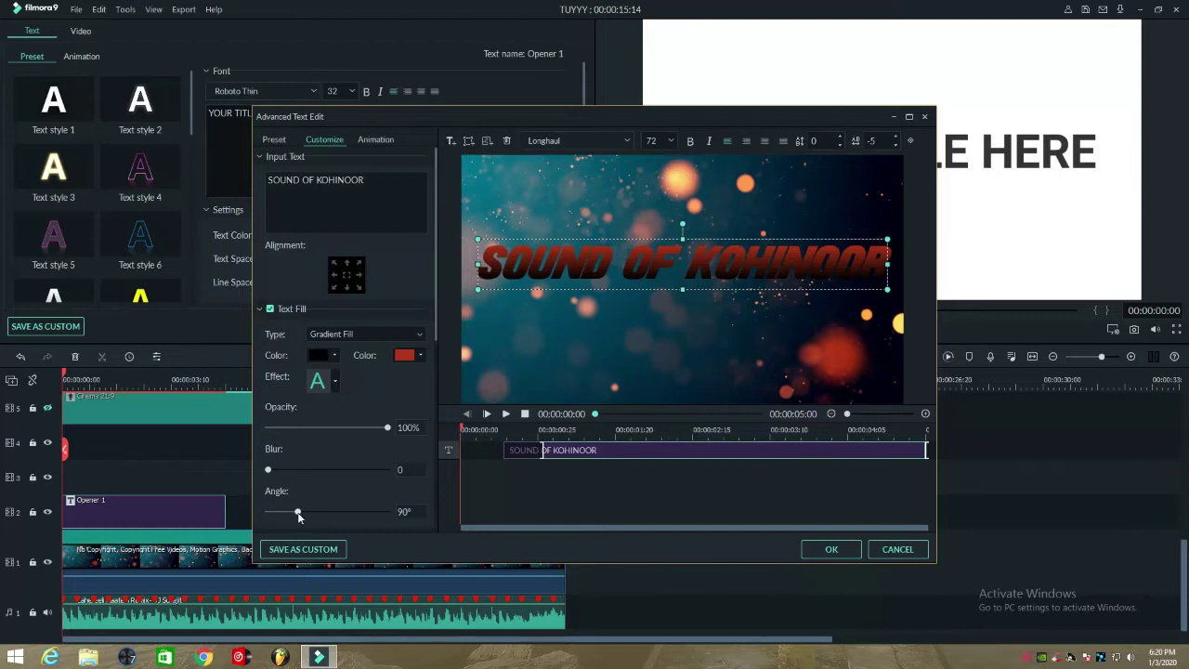
{"action": "left_click", "coordinate": [507, 415]}
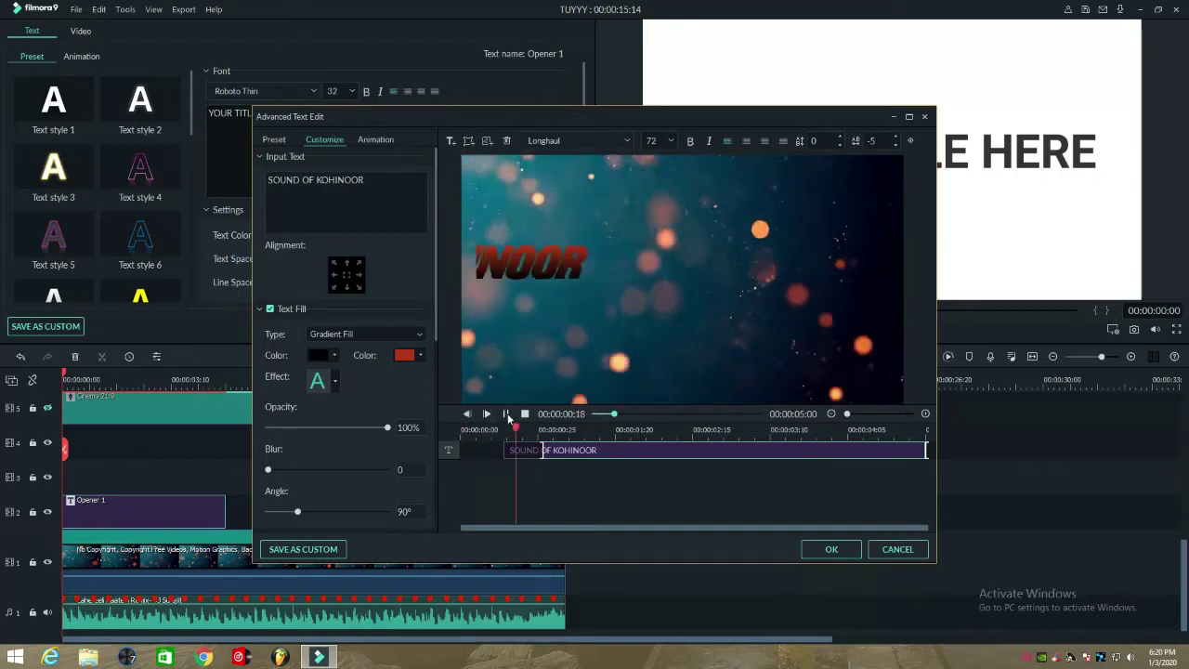
{"action": "left_click", "coordinate": [506, 415]}
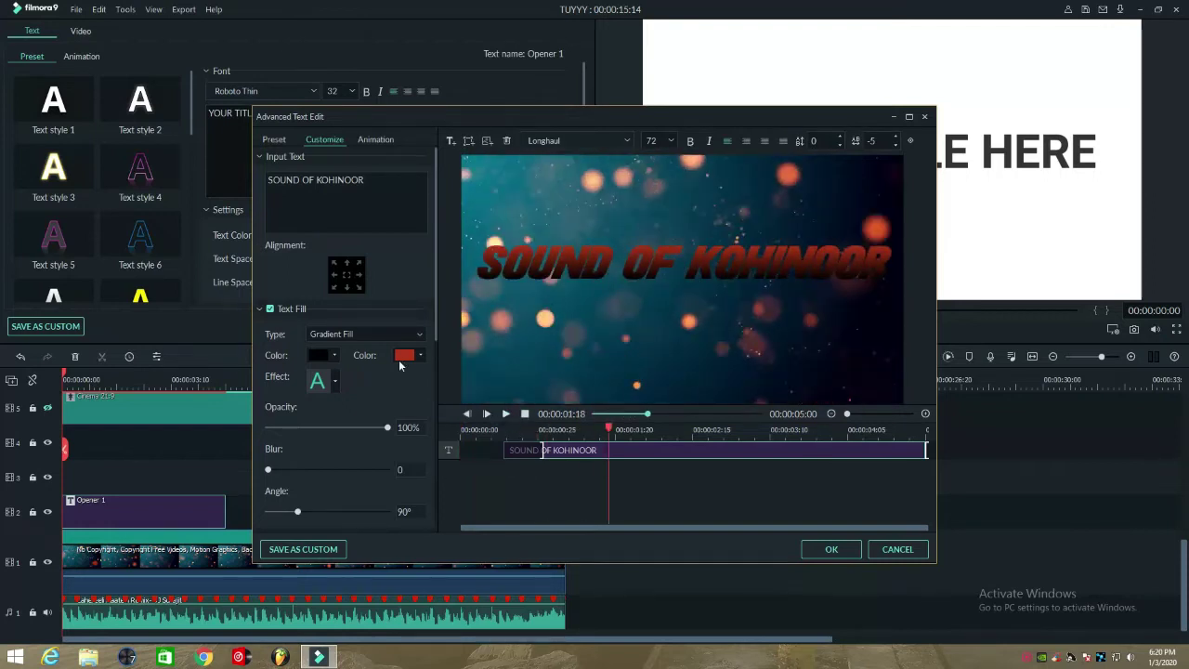
{"action": "left_click", "coordinate": [403, 355]}
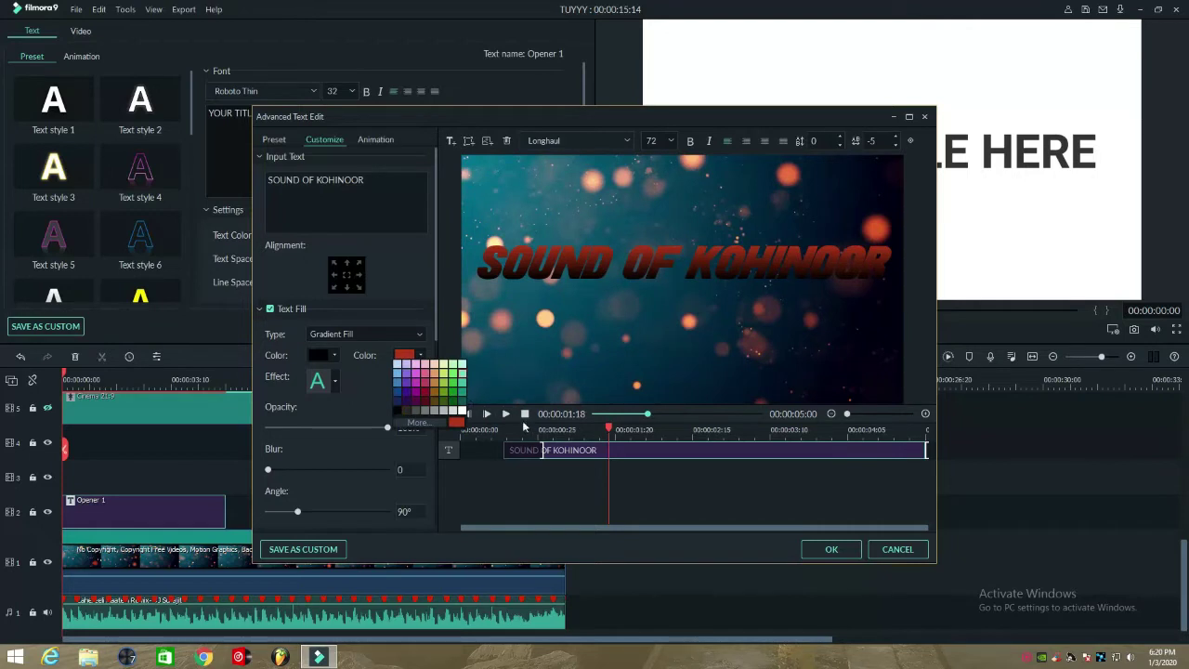
{"action": "left_click", "coordinate": [506, 417]}
{"action": "left_click", "coordinate": [504, 416]}
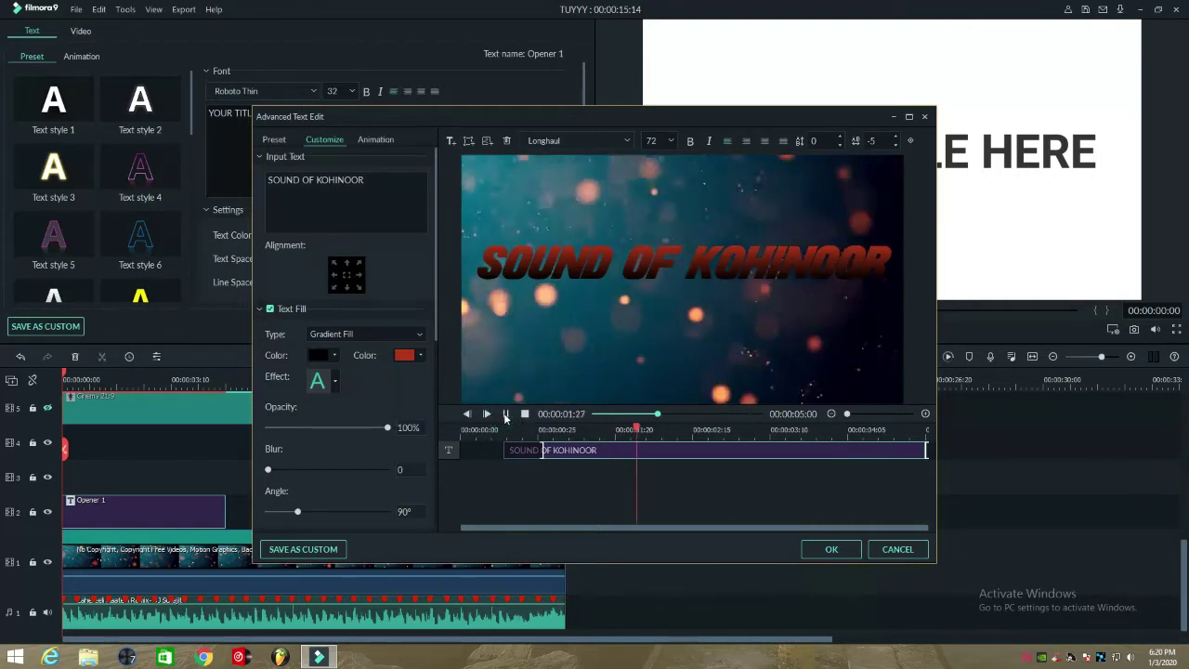
{"action": "left_click", "coordinate": [506, 417]}
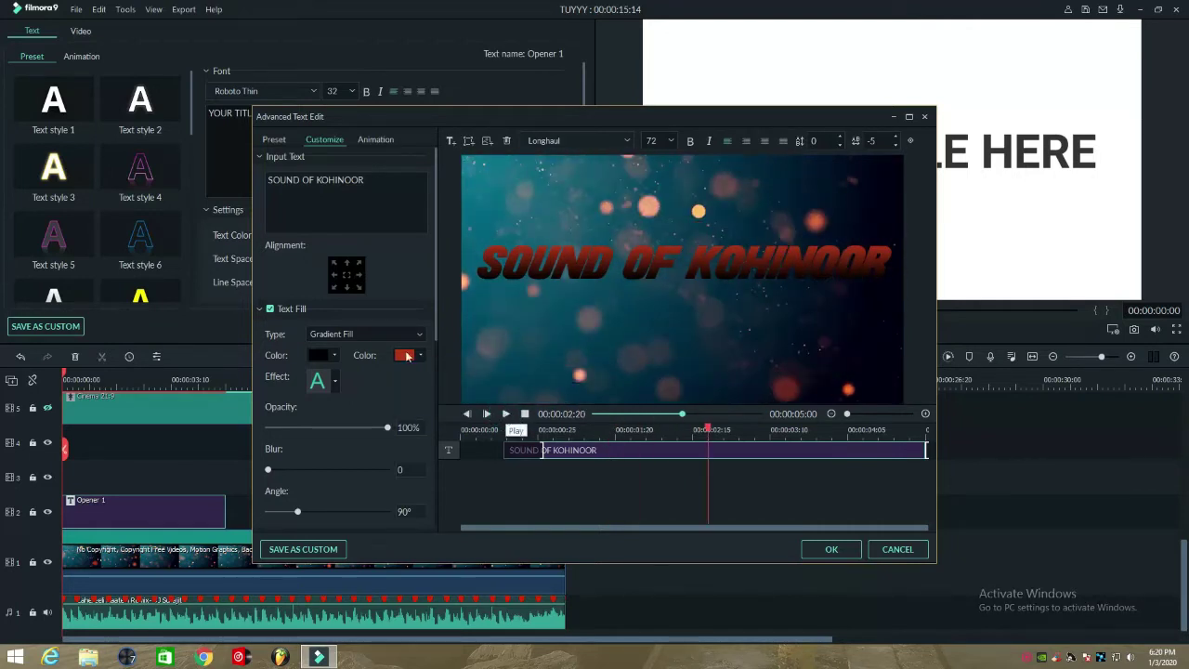
Change the gradient's second color to orange #fb7839 sampled from the preview
{"action": "left_click", "coordinate": [404, 356]}
{"action": "left_click", "coordinate": [418, 421]}
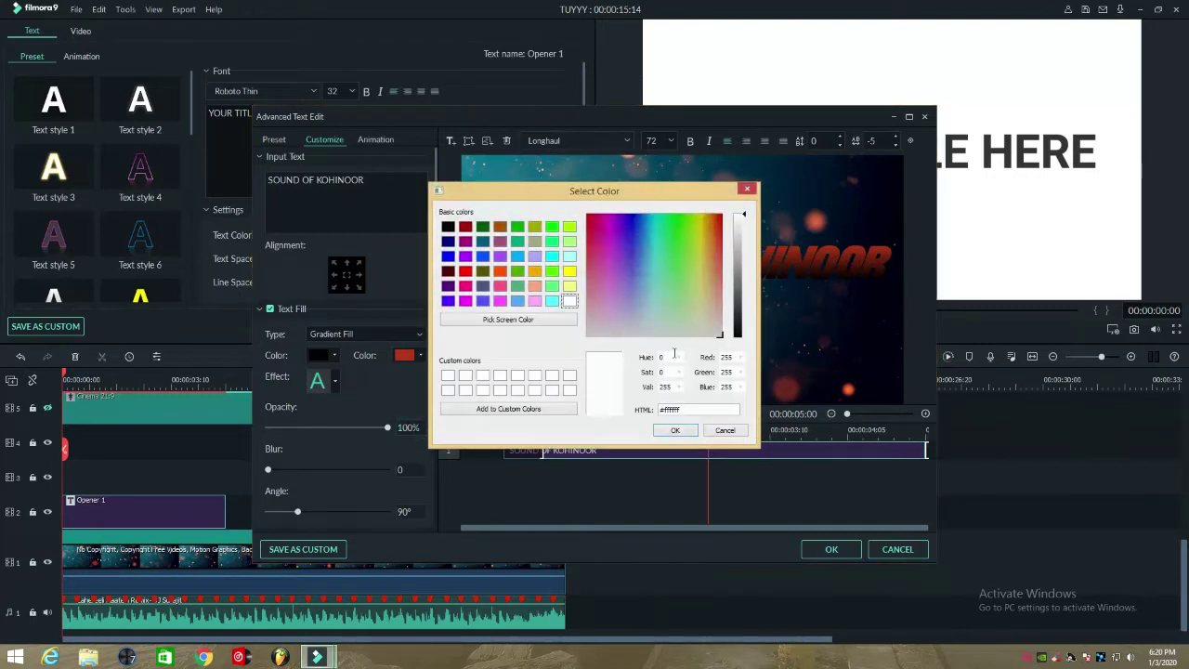
{"action": "left_click", "coordinate": [526, 319]}
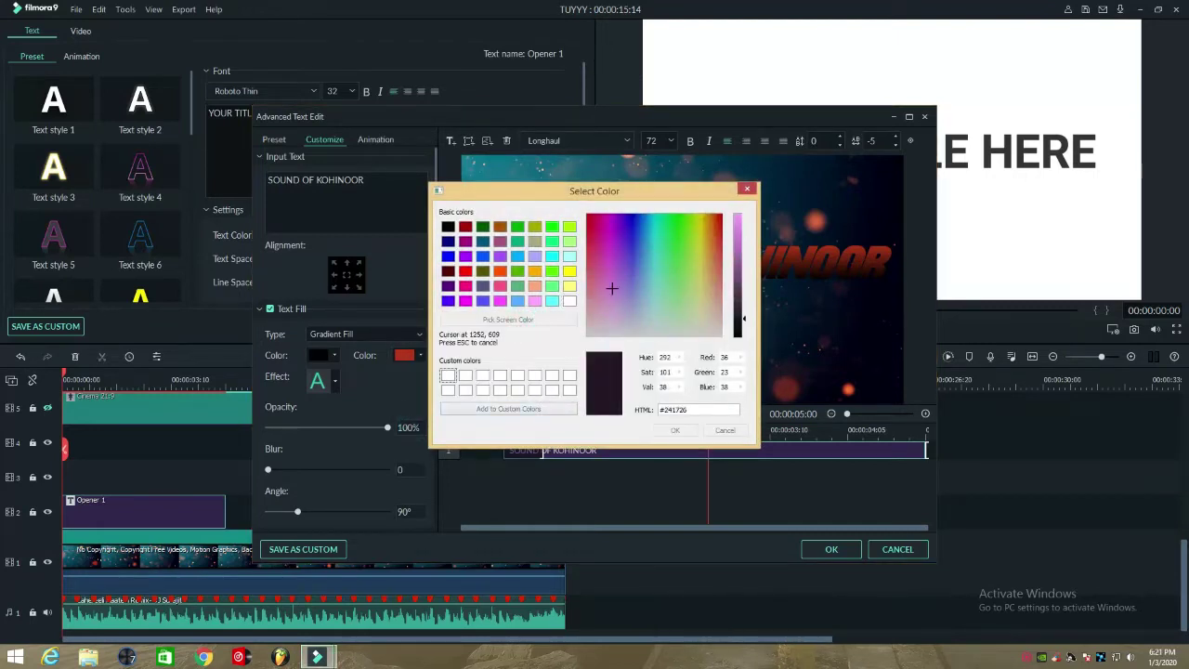
{"action": "left_click", "coordinate": [846, 389]}
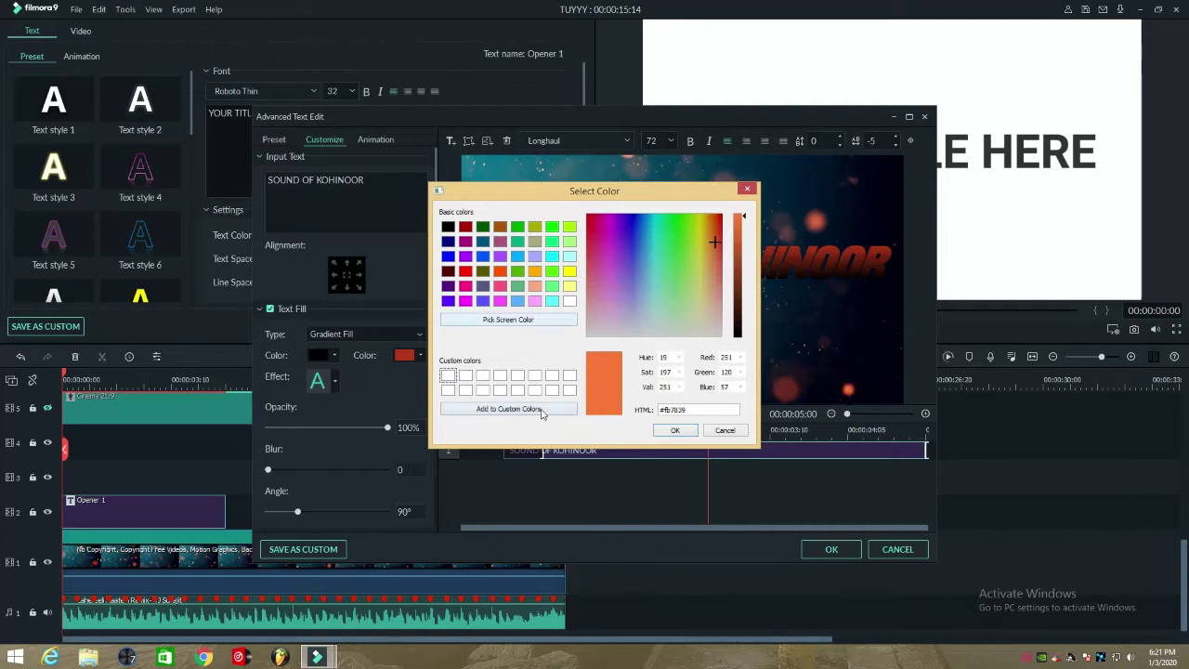
{"action": "left_click", "coordinate": [661, 431]}
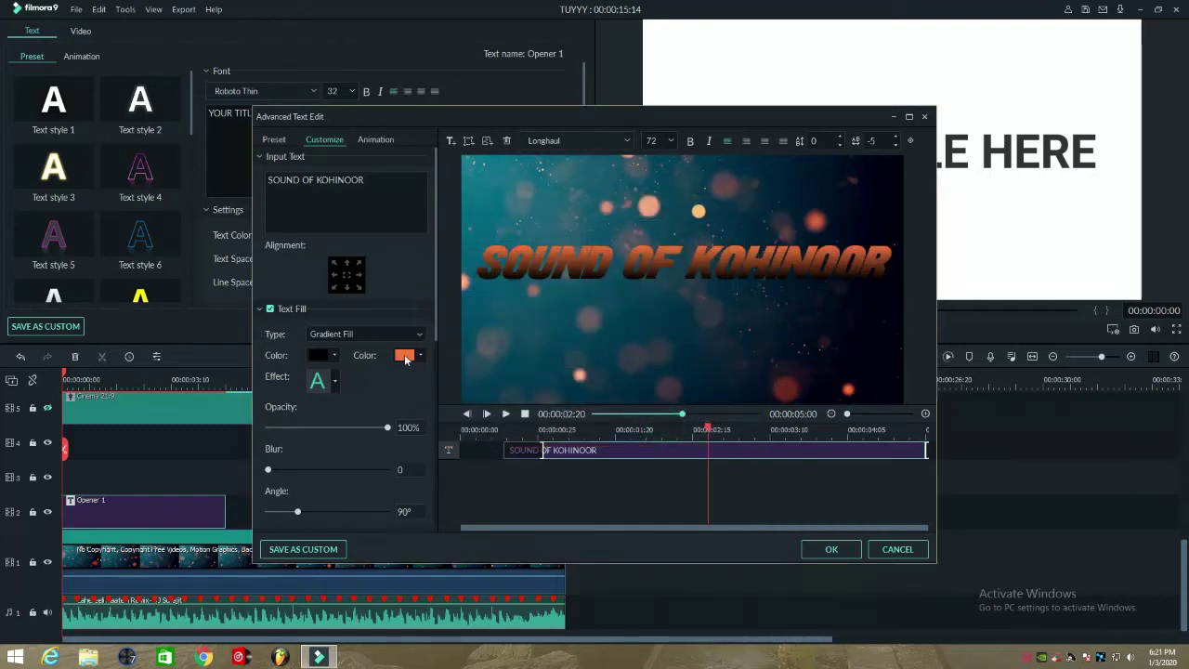
Resample the gradient's second color as a deeper orange from the bright bokeh spot near the preview's lower edge
{"action": "left_click", "coordinate": [405, 359]}
{"action": "left_click", "coordinate": [418, 420]}
{"action": "left_click", "coordinate": [495, 317]}
{"action": "left_click", "coordinate": [846, 388]}
{"action": "left_click", "coordinate": [675, 432]}
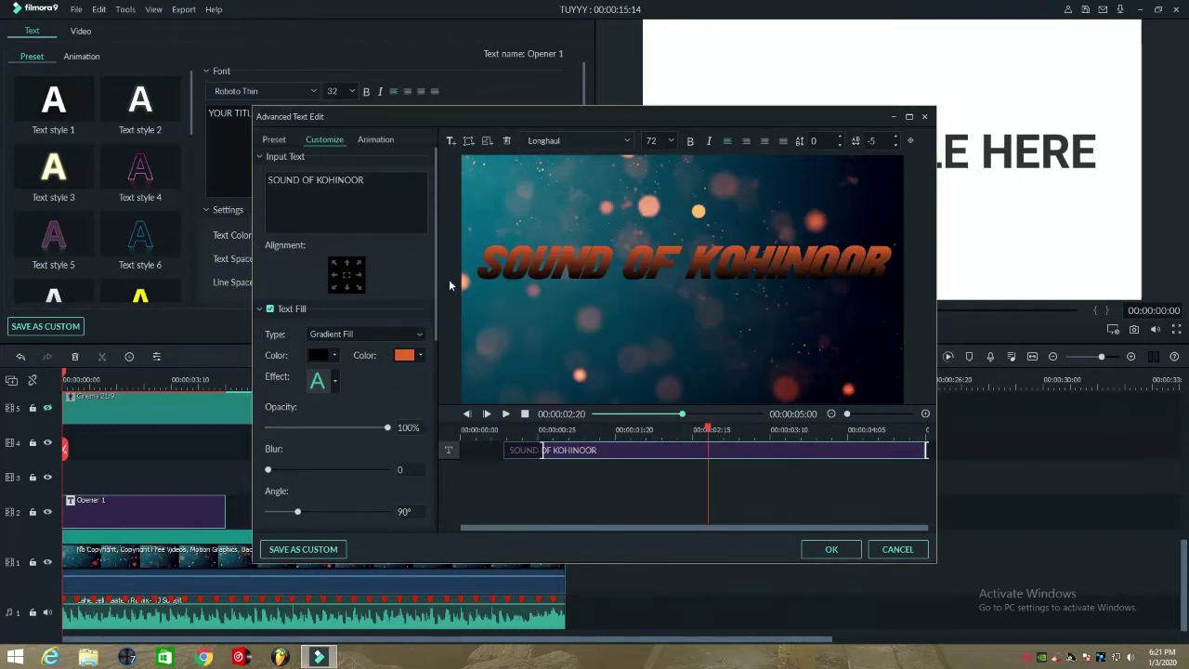
Add a light grey border to the SOUND OF KOHINOOR text with blur 2 and size 2
{"action": "left_click_drag", "start_coordinate": [435, 279], "coordinate": [436, 335]}
{"action": "left_click", "coordinate": [271, 424]}
{"action": "left_click", "coordinate": [364, 448]}
{"action": "left_click", "coordinate": [409, 503]}
{"action": "left_click_drag", "start_coordinate": [436, 385], "coordinate": [435, 432]}
{"action": "left_click_drag", "start_coordinate": [269, 439], "coordinate": [290, 438]}
{"action": "left_click_drag", "start_coordinate": [286, 480], "coordinate": [271, 480]}
Enable the text shadow for the SOUND OF KOHINOOR text with its default settings
{"action": "scroll", "coordinate": [279, 445], "scroll_direction": "down", "scroll_amount": 2}
{"action": "left_click", "coordinate": [270, 367]}
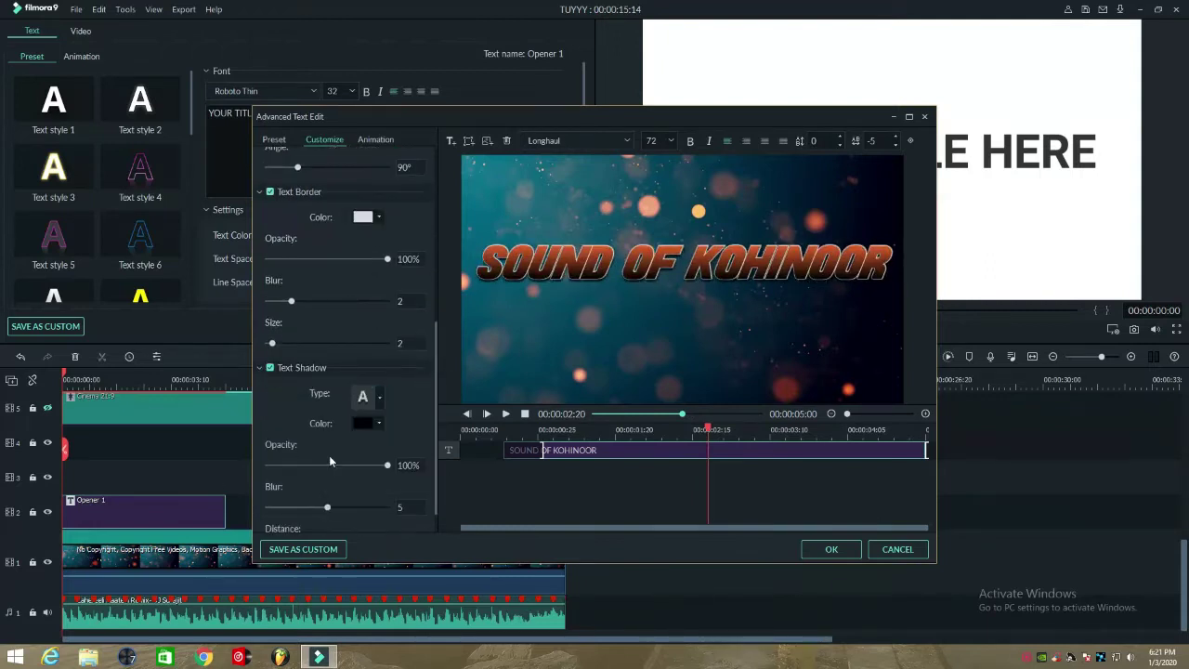
{"action": "scroll", "coordinate": [316, 502], "scroll_direction": "down", "scroll_amount": 1}
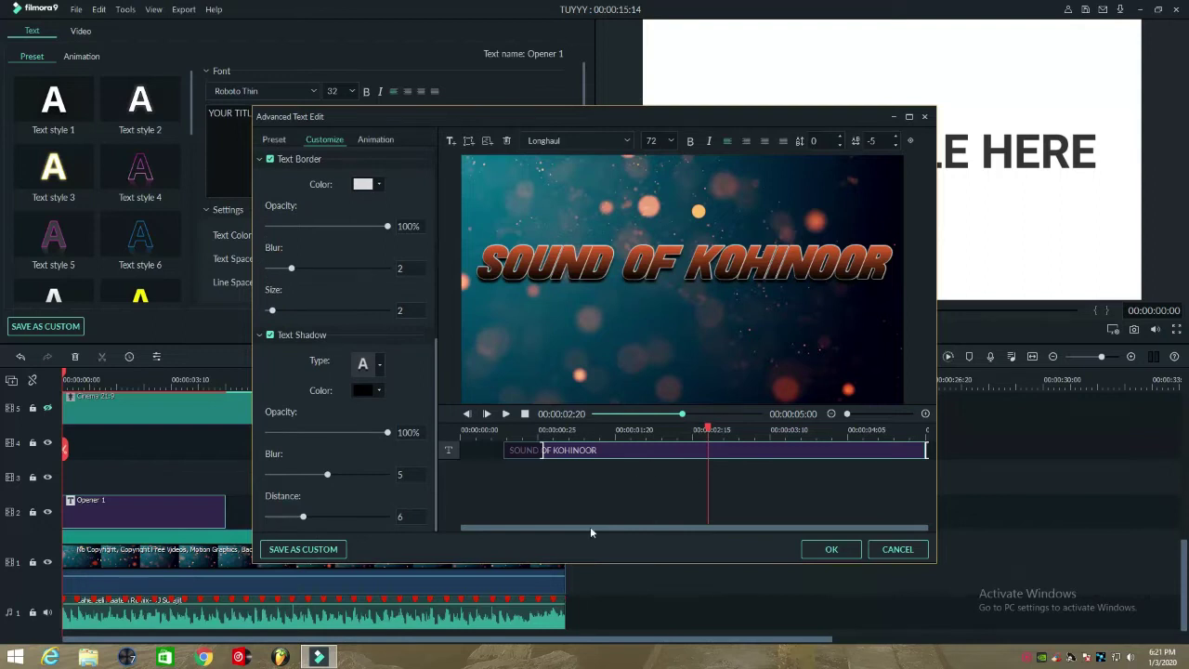
Add a second text box reading PRESENT and place it just below SOUND OF KOHINOOR
{"action": "left_click", "coordinate": [451, 140]}
{"action": "type", "text": "PRESENT"}
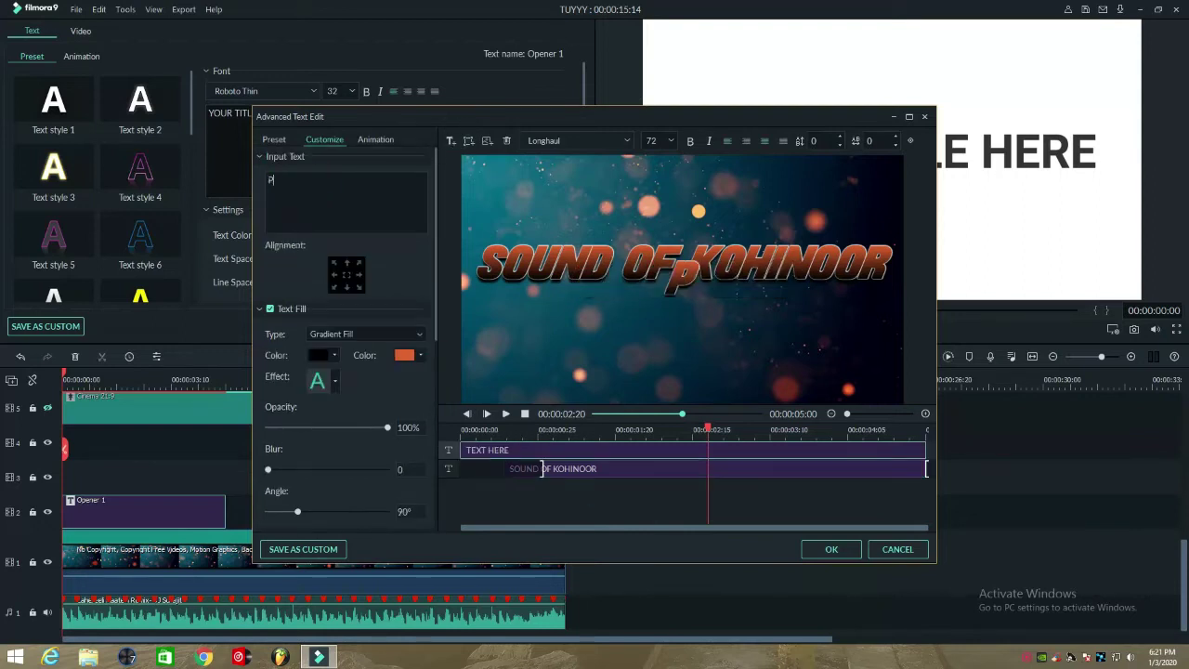
{"action": "left_click_drag", "start_coordinate": [696, 289], "coordinate": [697, 314]}
Set the PRESENT text's font size to 48 and return the title preview to its beginning
{"action": "left_click", "coordinate": [670, 140]}
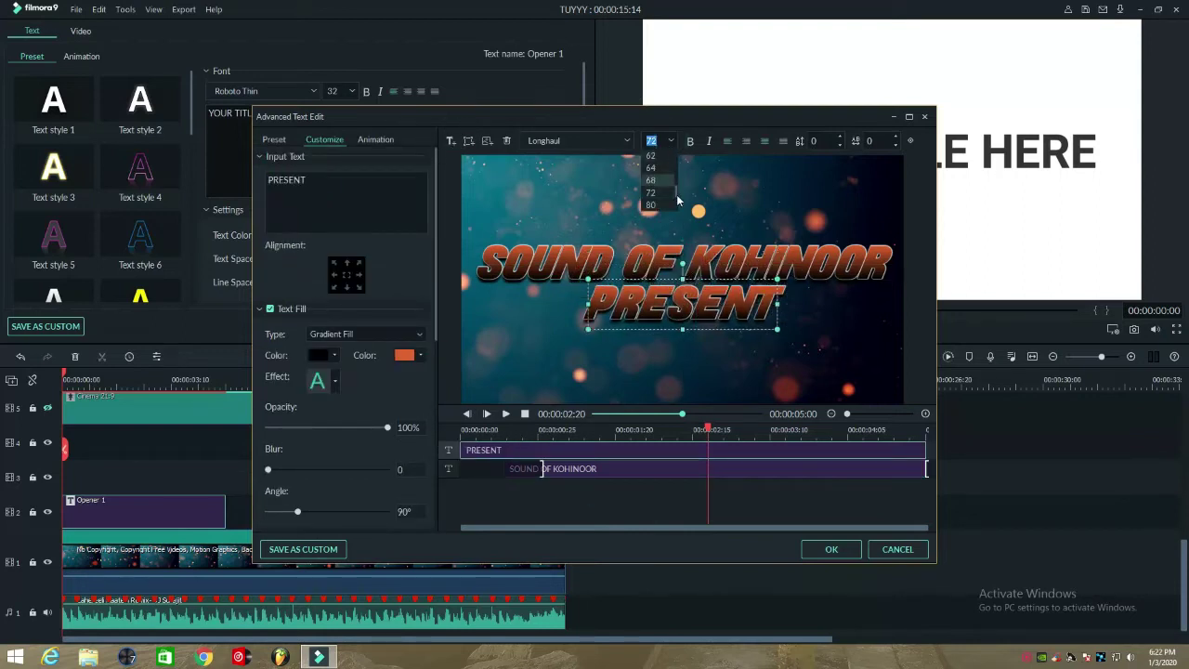
{"action": "left_click", "coordinate": [661, 170]}
{"action": "left_click", "coordinate": [670, 140]}
{"action": "left_click", "coordinate": [663, 174]}
{"action": "left_click", "coordinate": [671, 140]}
{"action": "left_click", "coordinate": [666, 168]}
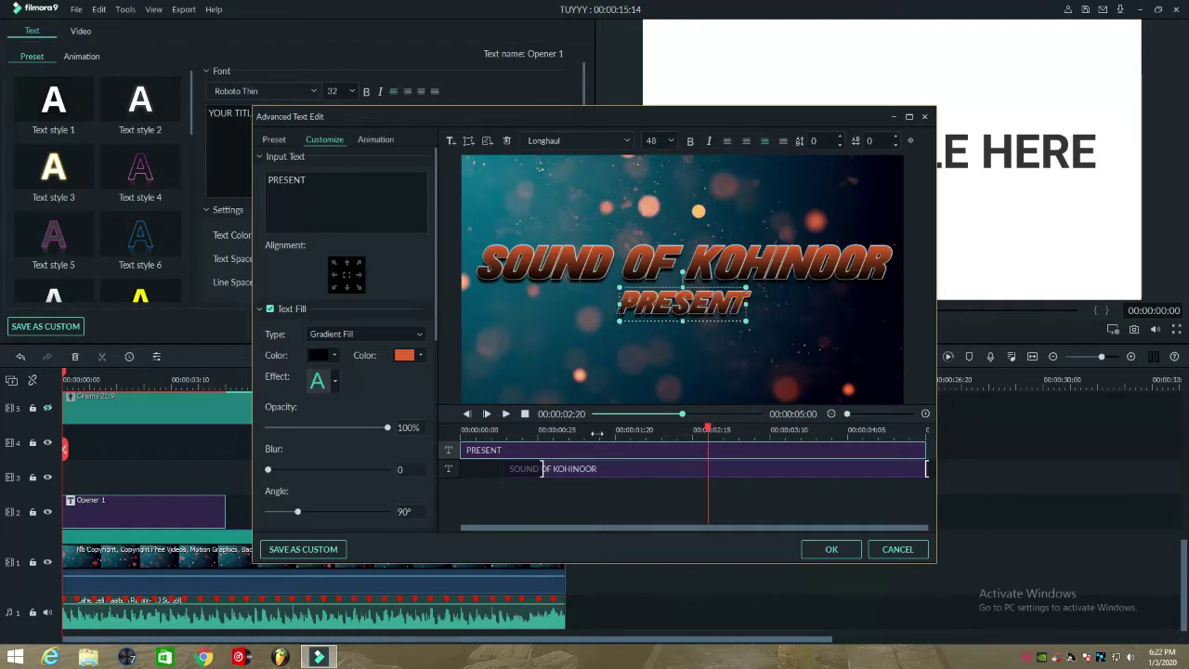
{"action": "left_click", "coordinate": [594, 434]}
{"action": "left_click", "coordinate": [523, 414]}
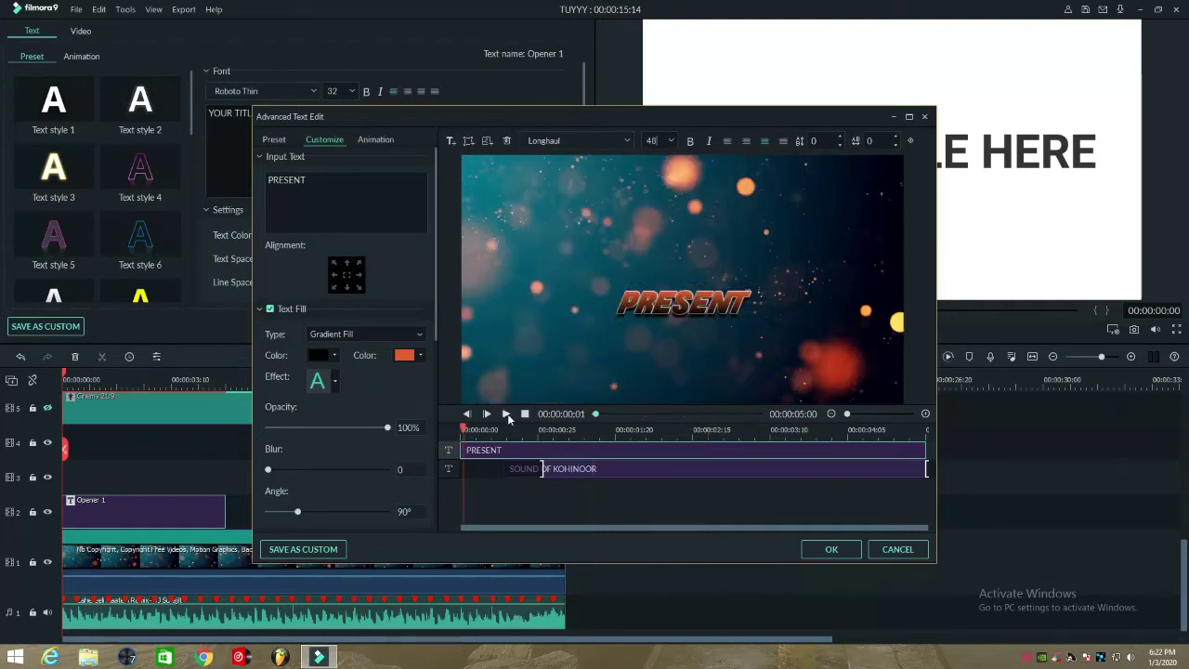
Apply the Evaporate animation to the PRESENT text, preview it from the beginning, and confirm the title edits
{"action": "left_click", "coordinate": [584, 470]}
{"action": "left_click", "coordinate": [375, 140]}
{"action": "double_click", "coordinate": [314, 189]}
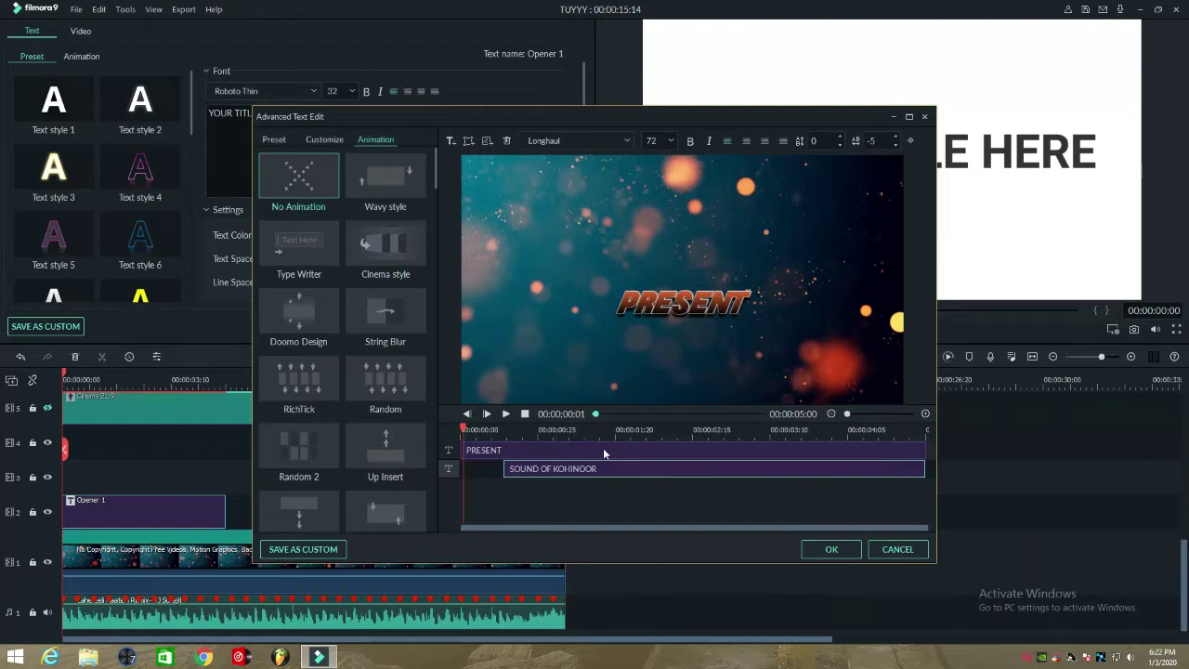
{"action": "left_click", "coordinate": [604, 453]}
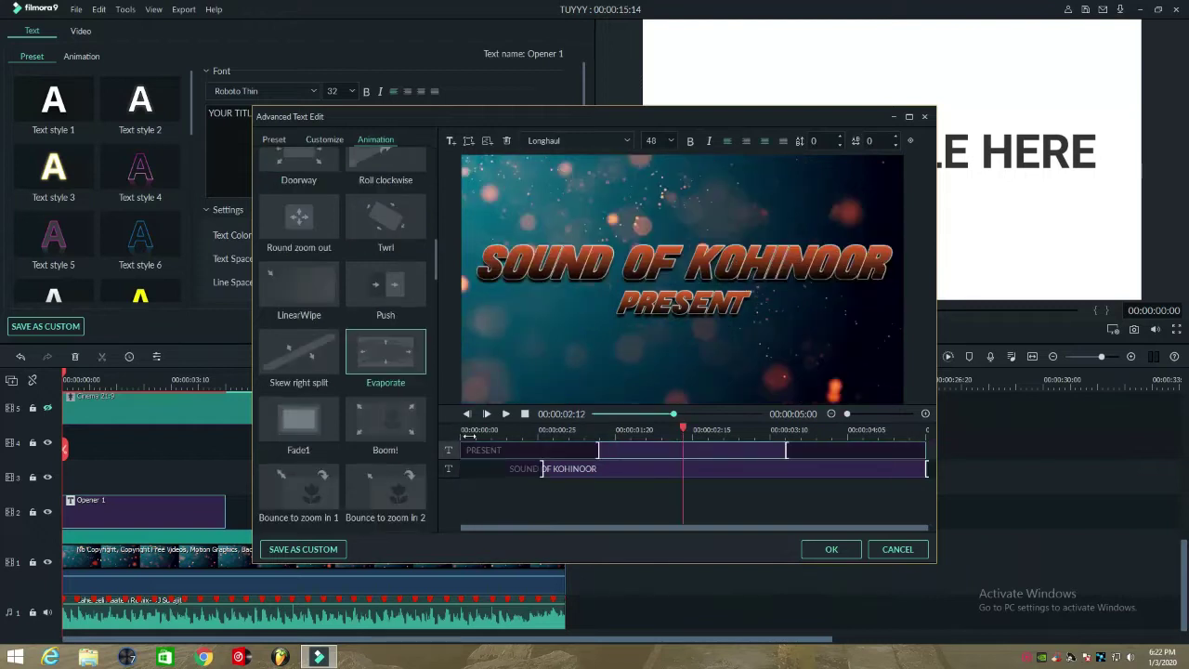
{"action": "left_click", "coordinate": [464, 433]}
{"action": "left_click", "coordinate": [505, 414]}
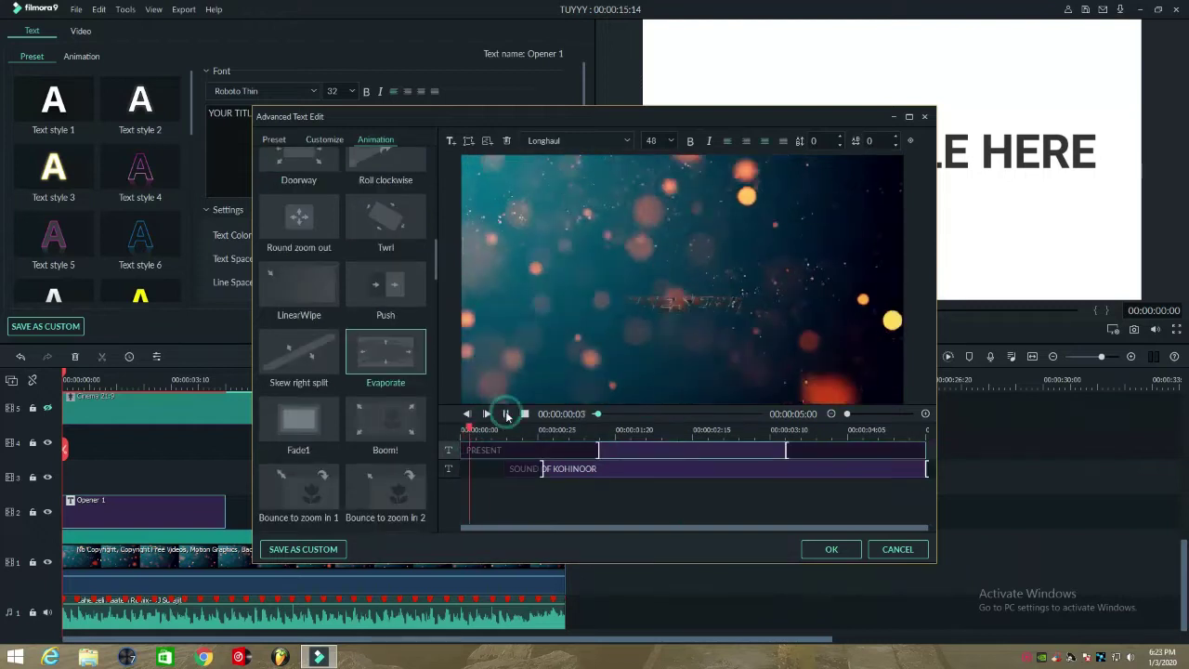
{"action": "left_click", "coordinate": [823, 554]}
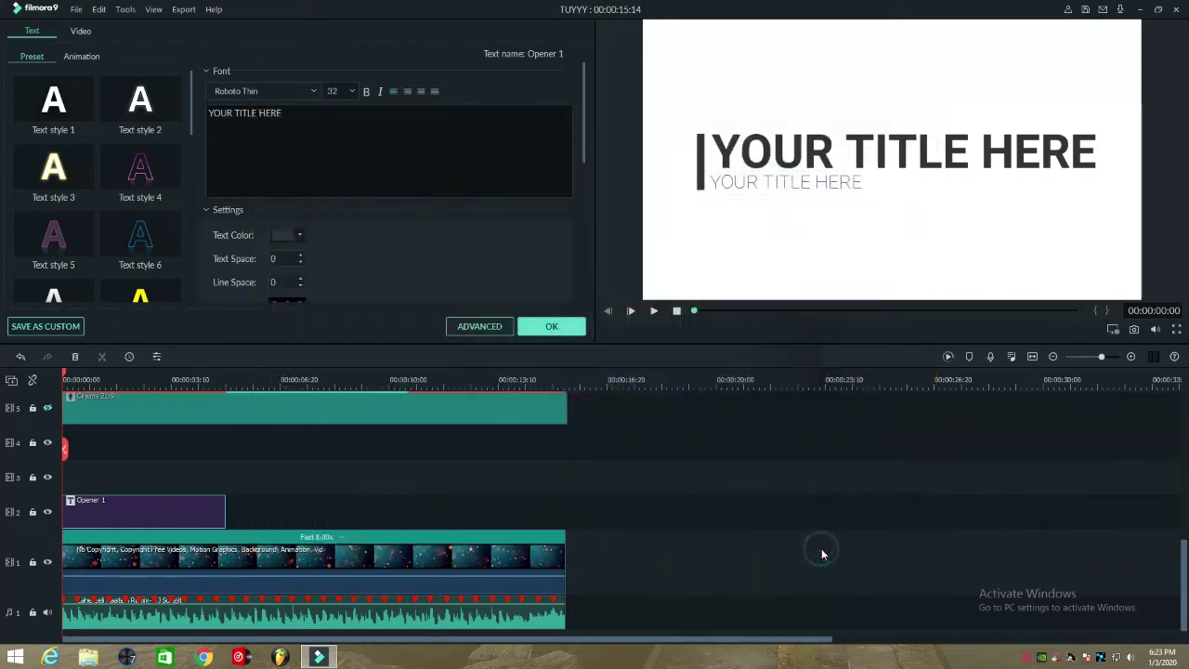
{"action": "left_click", "coordinate": [551, 332]}
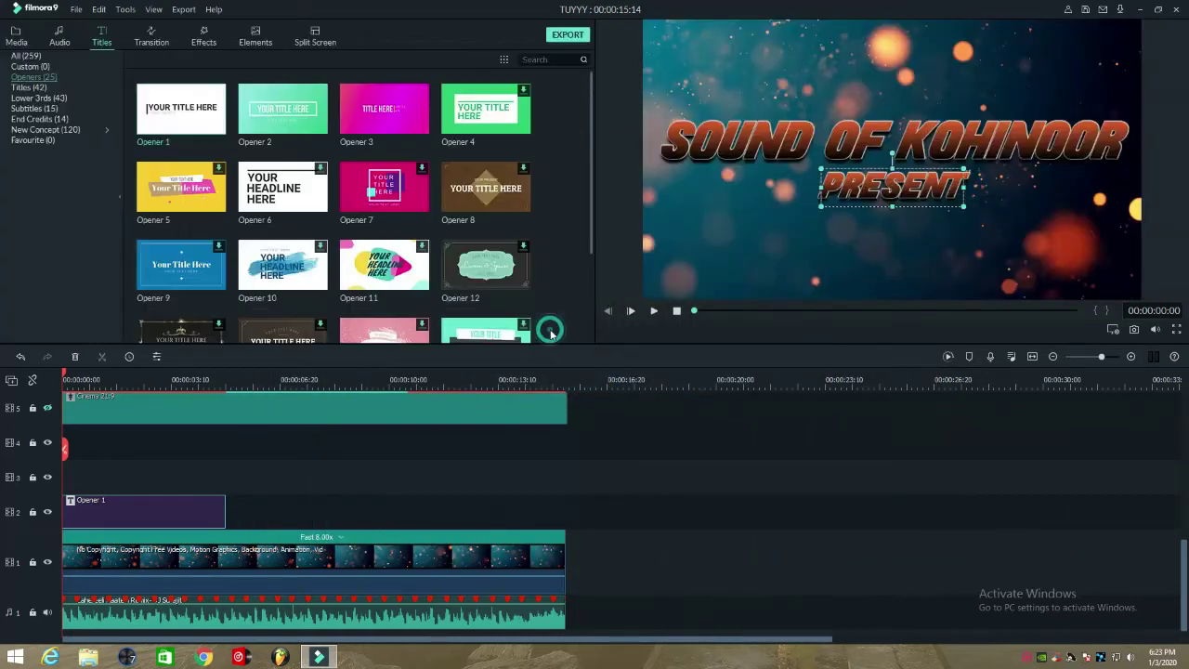
Search the transitions for "zoo" and add Warp Zoom 6 at the start of the Opener 1 title clip
{"action": "left_click", "coordinate": [154, 37]}
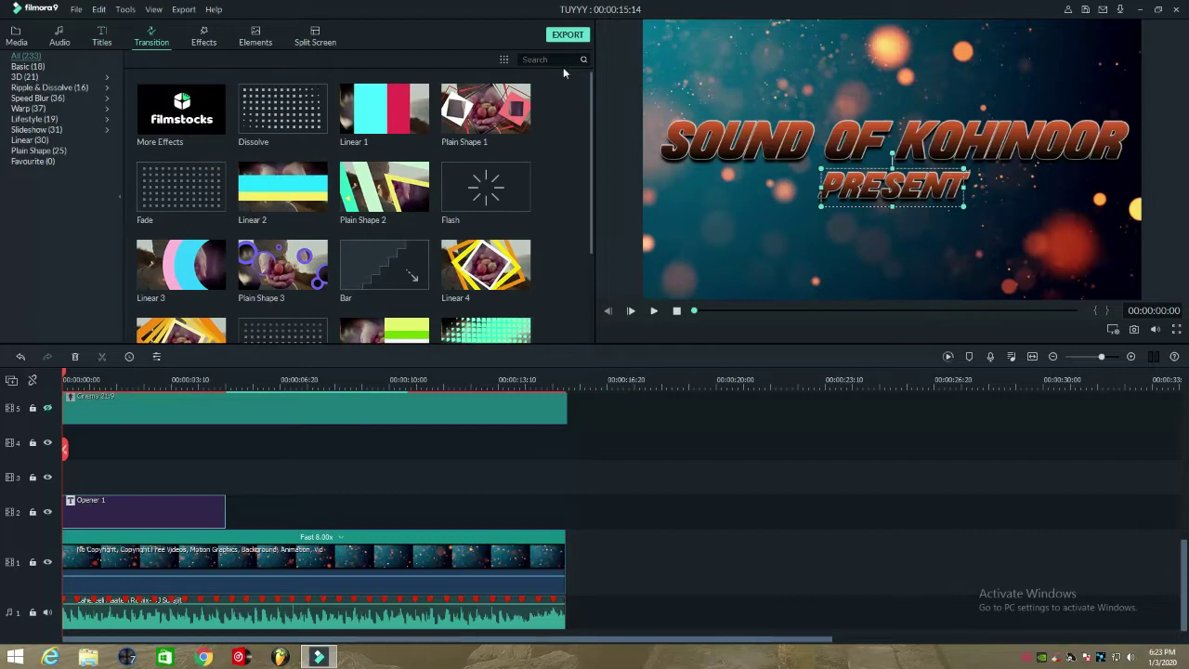
{"action": "type", "text": "zoo"}
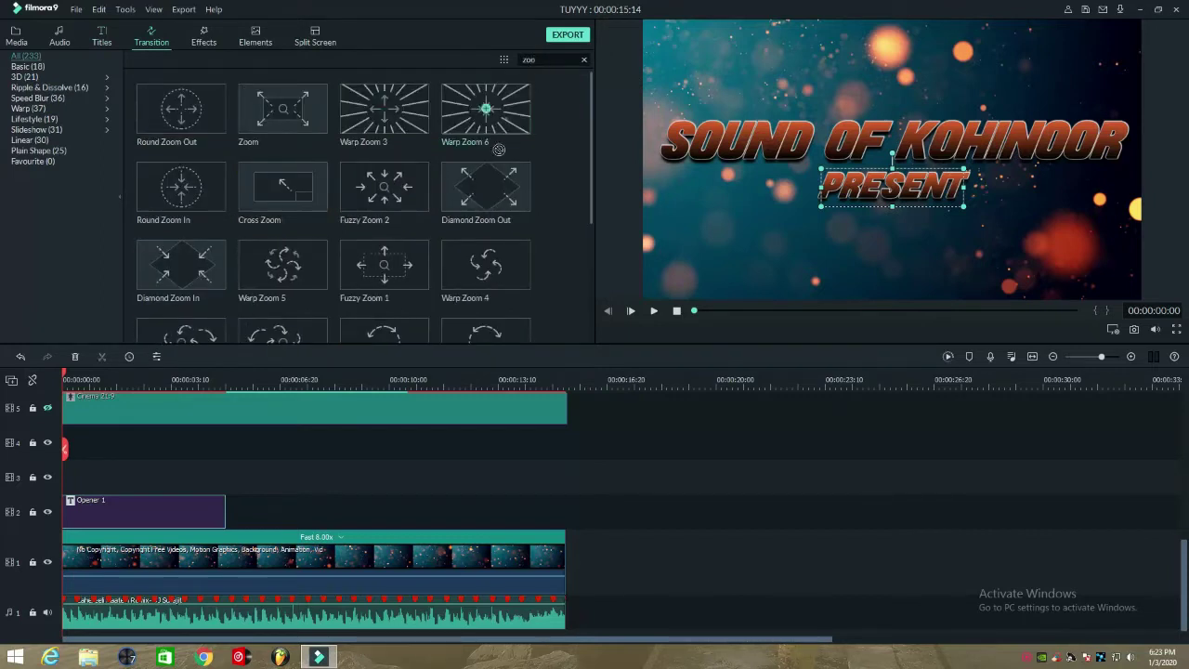
{"action": "left_click_drag", "start_coordinate": [499, 150], "coordinate": [59, 504]}
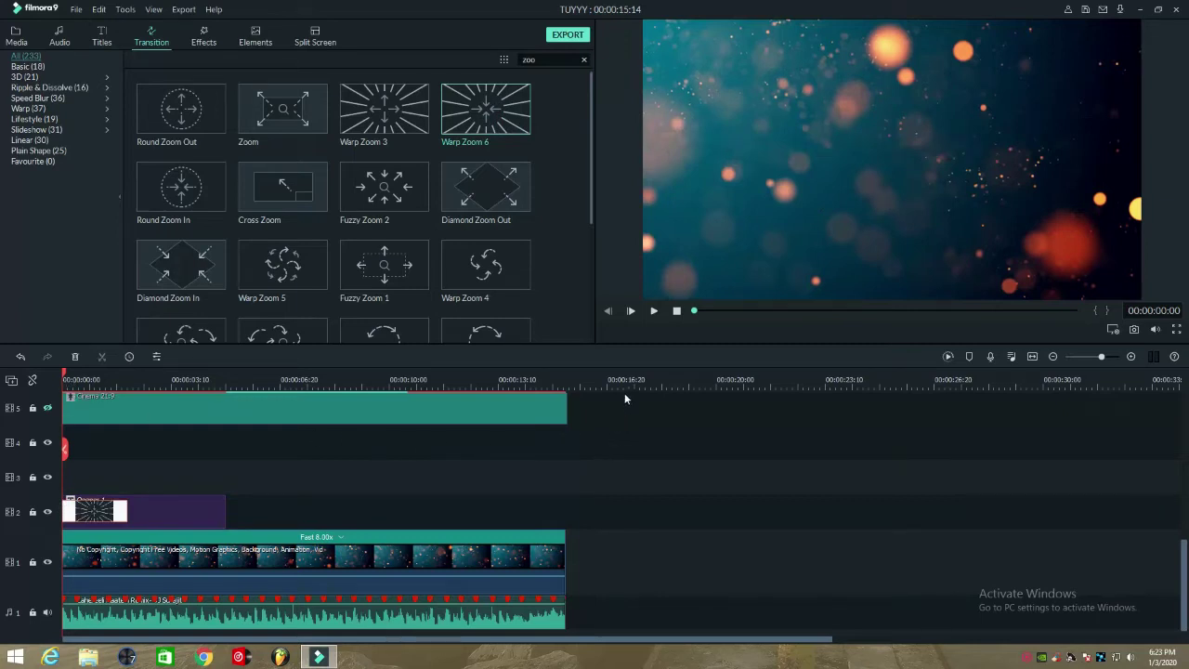
Play the timeline and trim the end of the Opener 1 title clip back to about 00:00:03:18
{"action": "key", "text": "ctrl+a"}
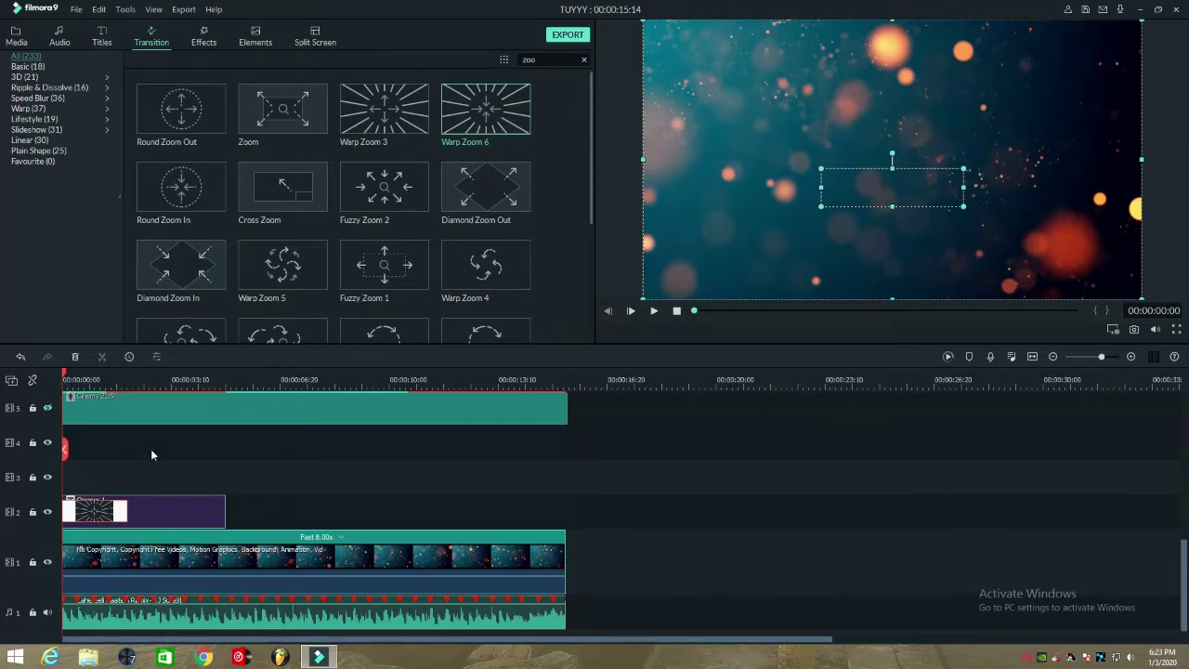
{"action": "key", "text": "space"}
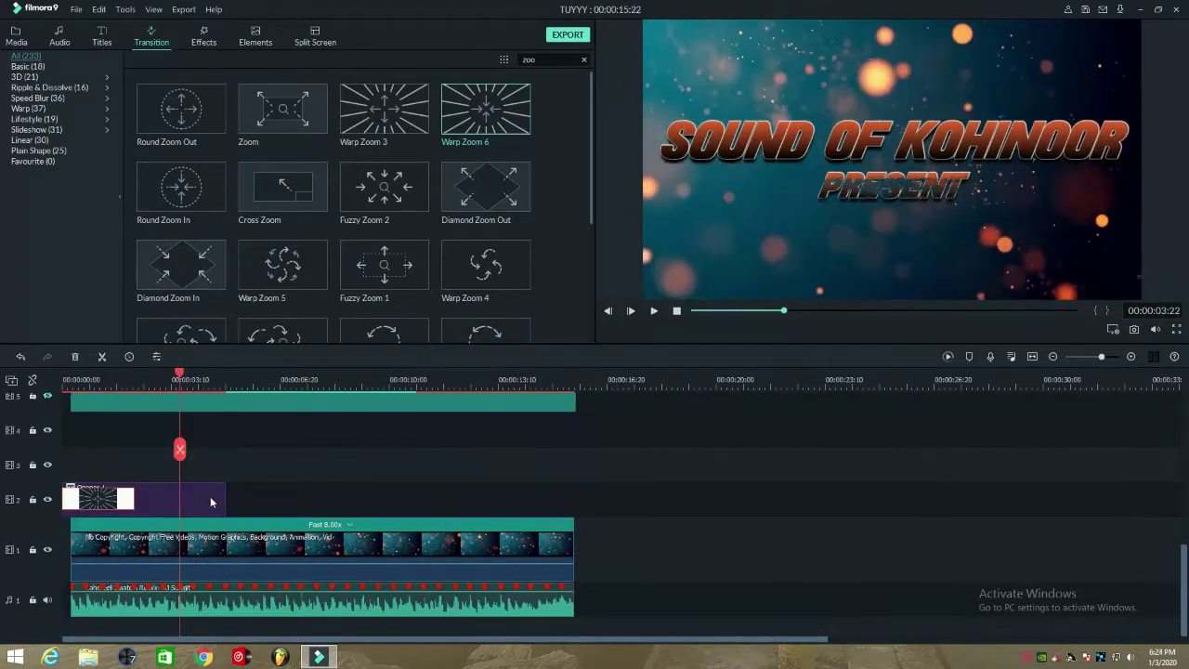
{"action": "left_click", "coordinate": [221, 491]}
{"action": "left_click_drag", "start_coordinate": [226, 493], "coordinate": [181, 513]}
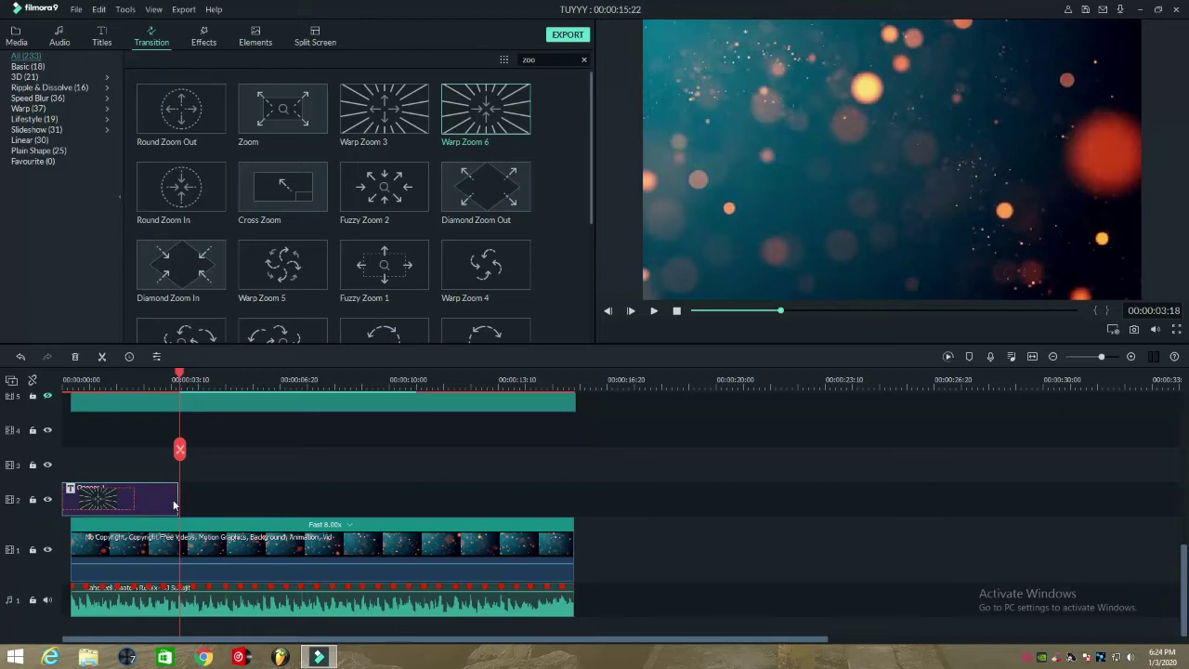
Paste a copy of the title clip directly after the first one and play the timeline from the start
{"action": "key", "text": "ctrl+v"}
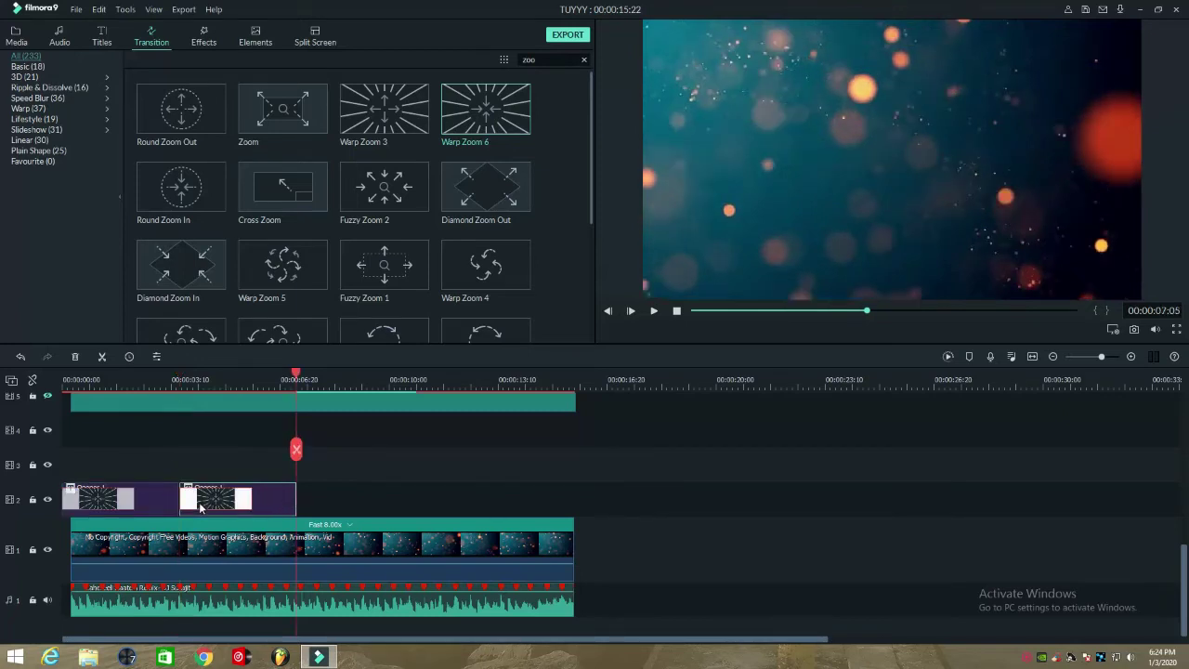
{"action": "left_click", "coordinate": [67, 379]}
{"action": "key", "text": "space"}
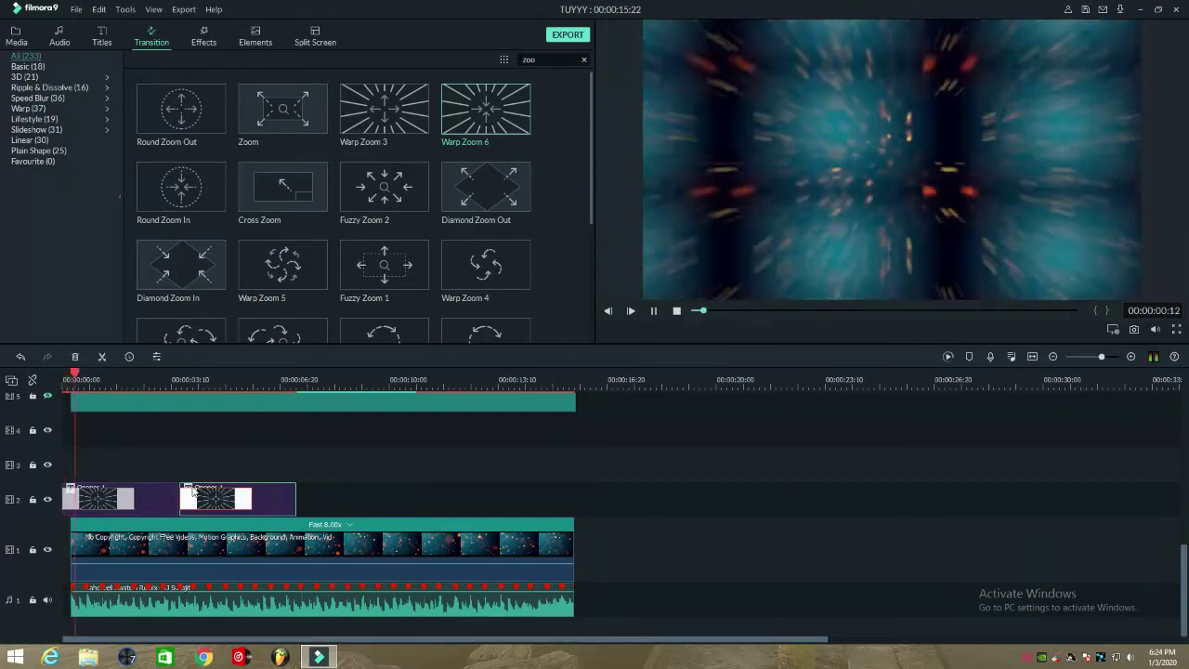
In the second title clip, replace the SOUND OF KOHINOOR text with ZAHERILI RATEIN
{"action": "double_click", "coordinate": [262, 502]}
{"action": "left_click", "coordinate": [478, 326]}
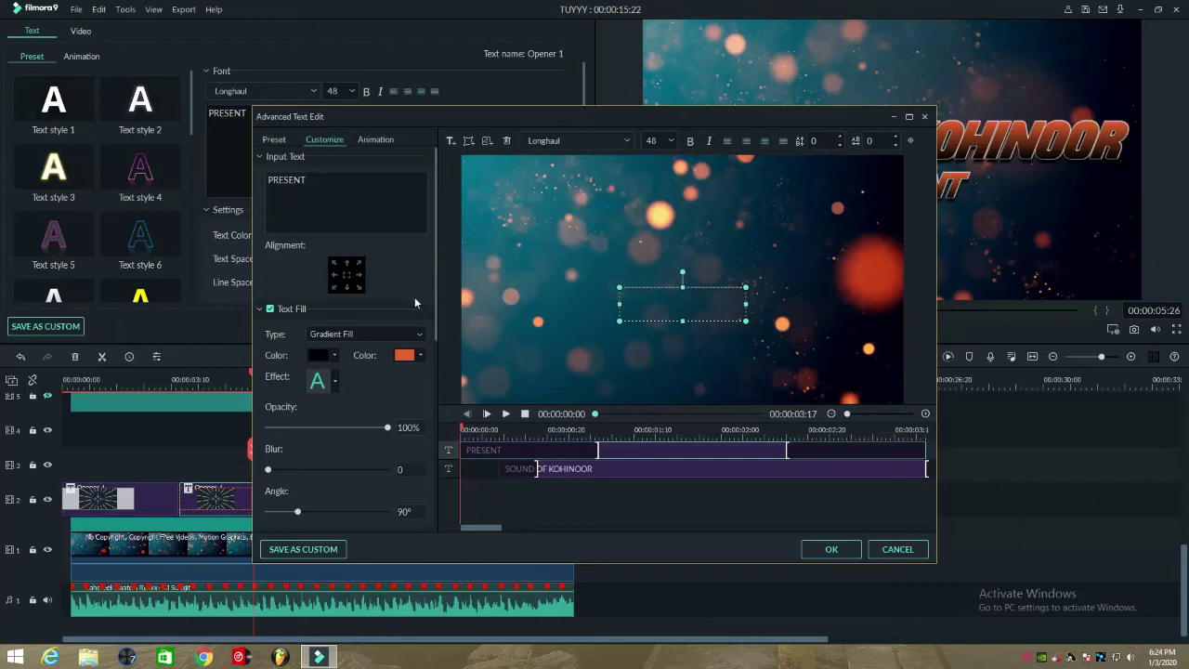
{"action": "left_click", "coordinate": [605, 469]}
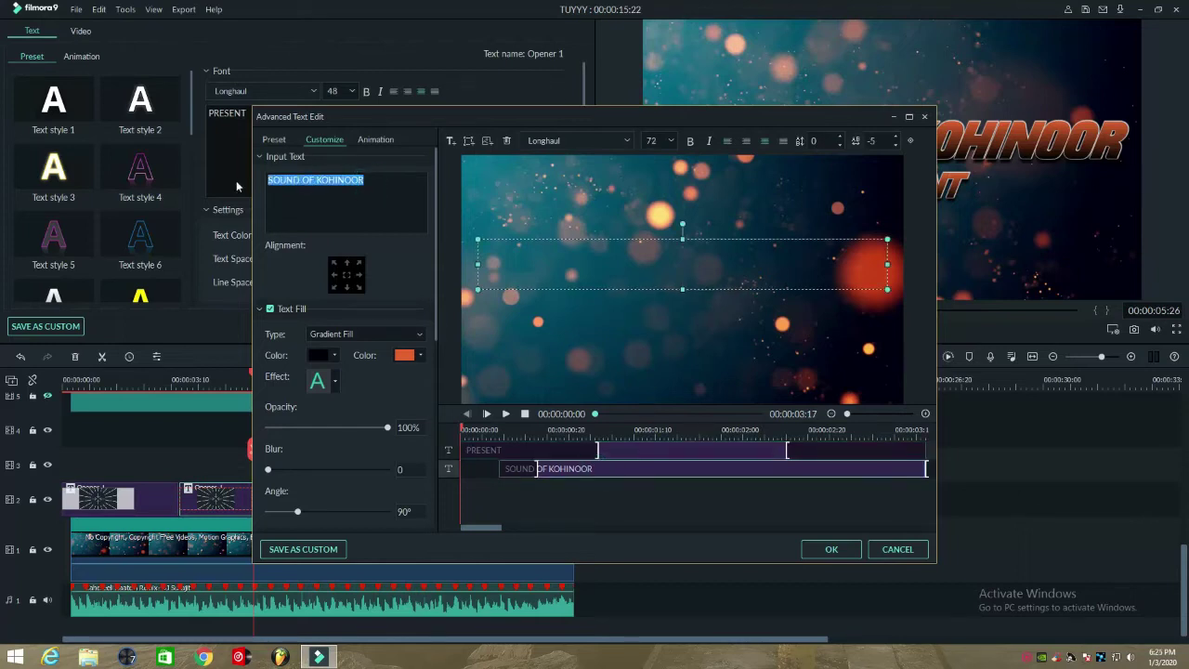
{"action": "type", "text": "ZAHERILI RATEIN"}
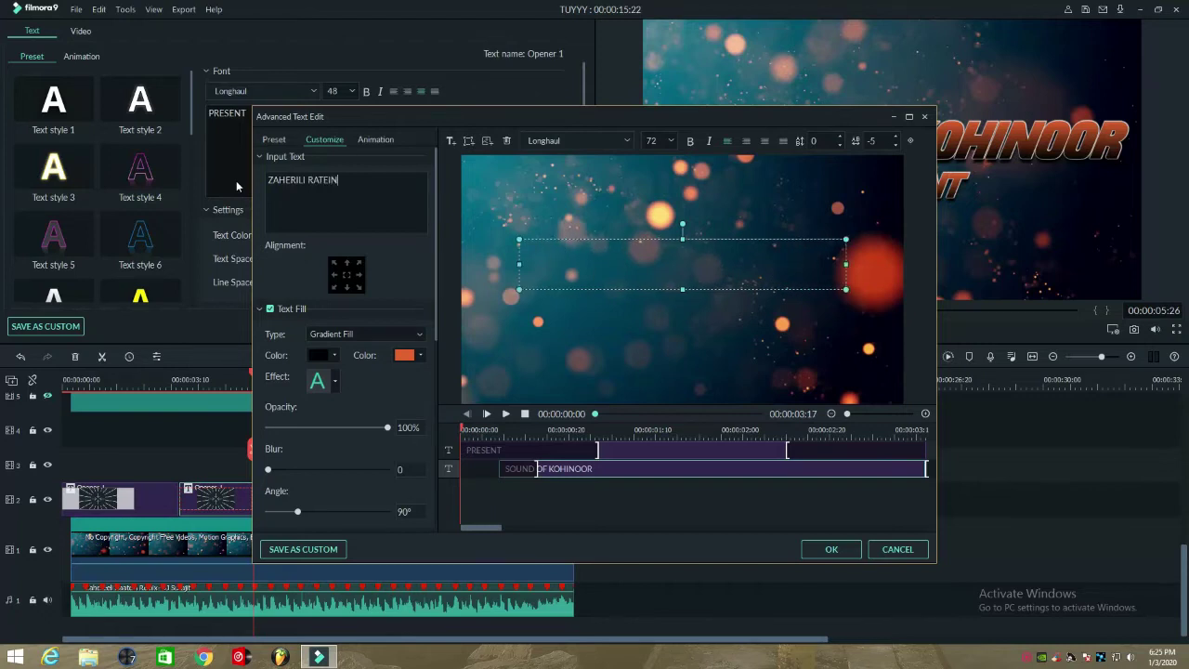
Change the second title's PRESENT text to REMIX with font size 56 and preview the title from its beginning
{"action": "left_click", "coordinate": [621, 435]}
{"action": "left_click", "coordinate": [564, 451]}
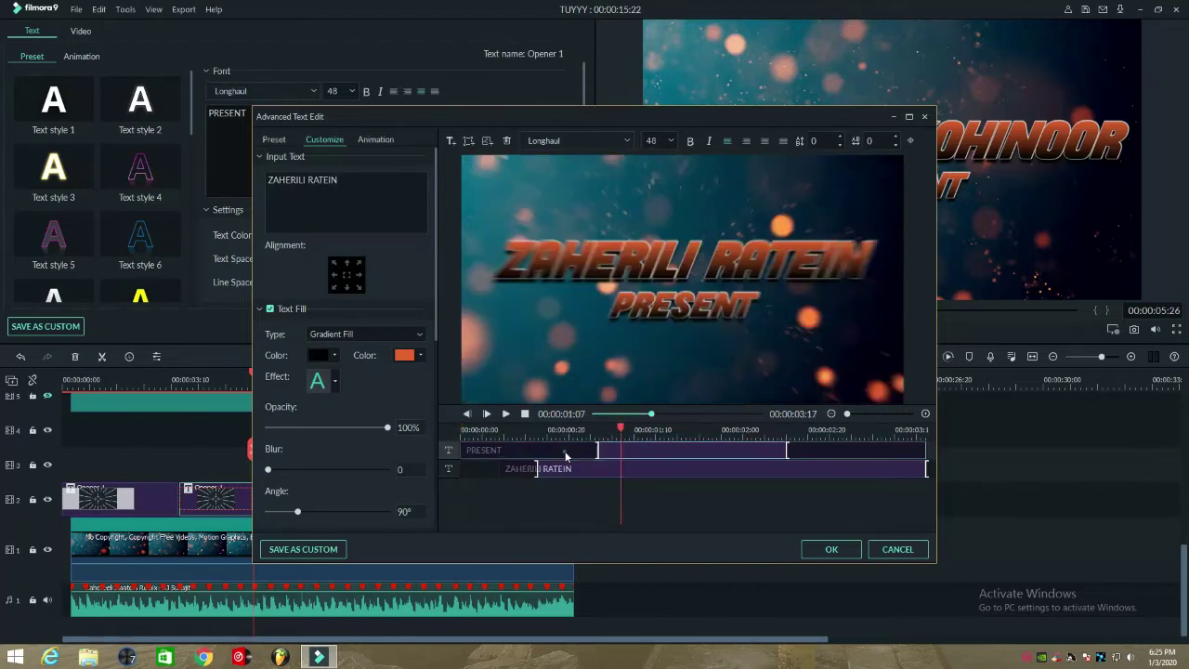
{"action": "type", "text": "REMIX"}
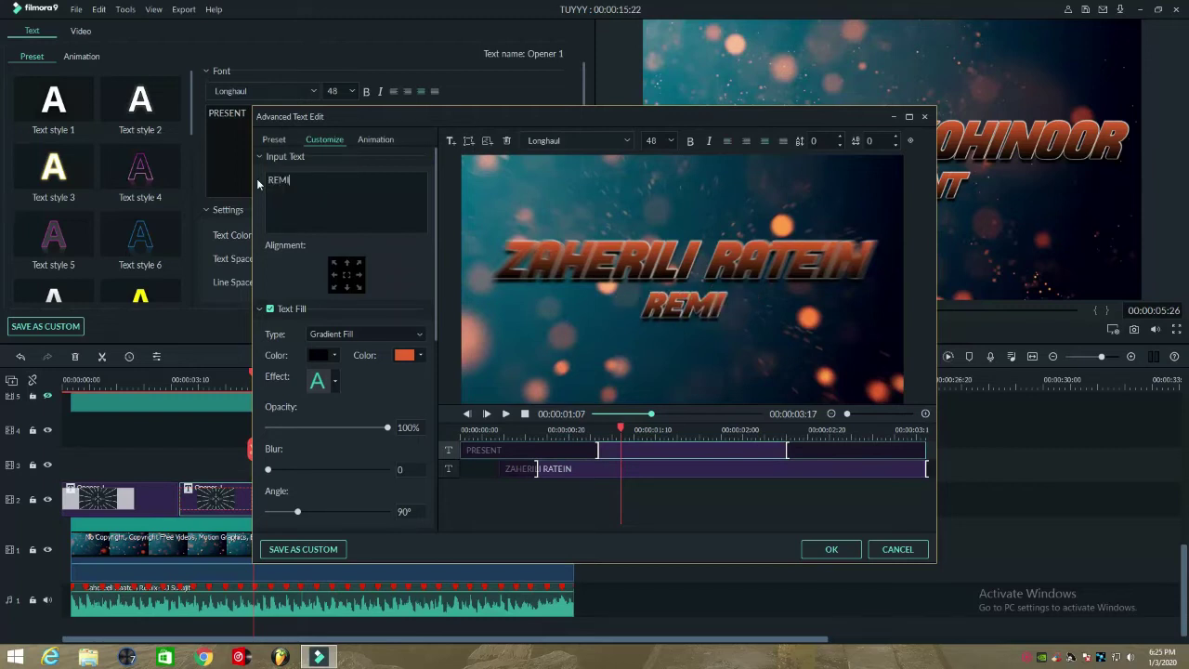
{"action": "left_click", "coordinate": [665, 140]}
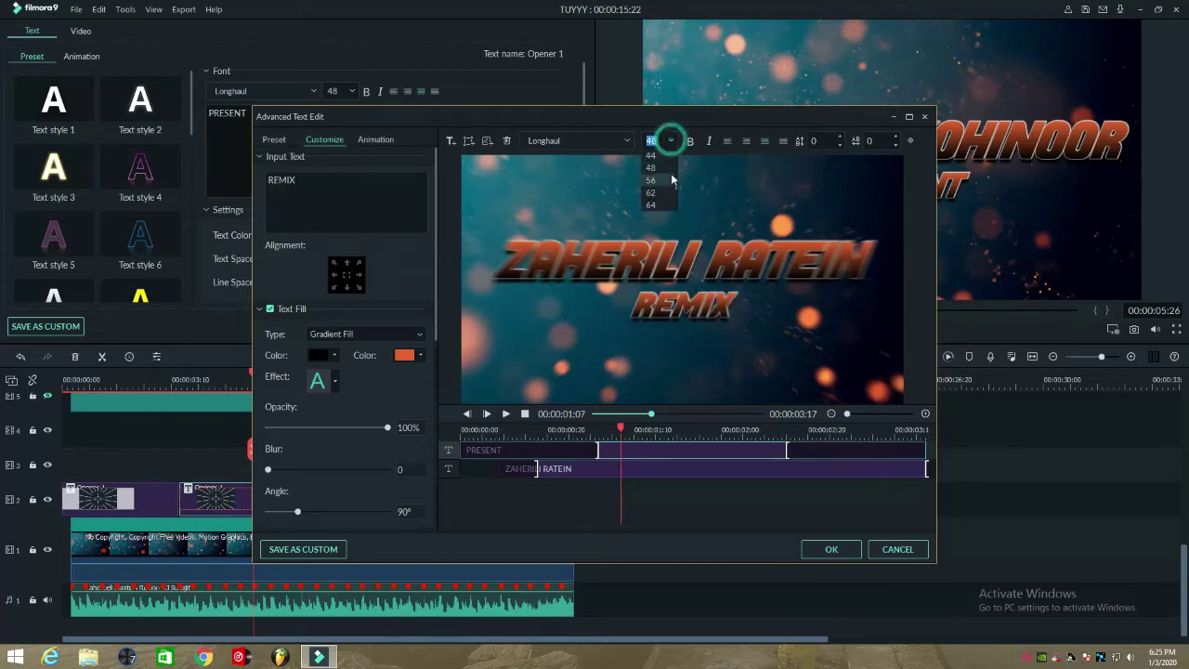
{"action": "left_click", "coordinate": [656, 179]}
{"action": "left_click", "coordinate": [465, 432]}
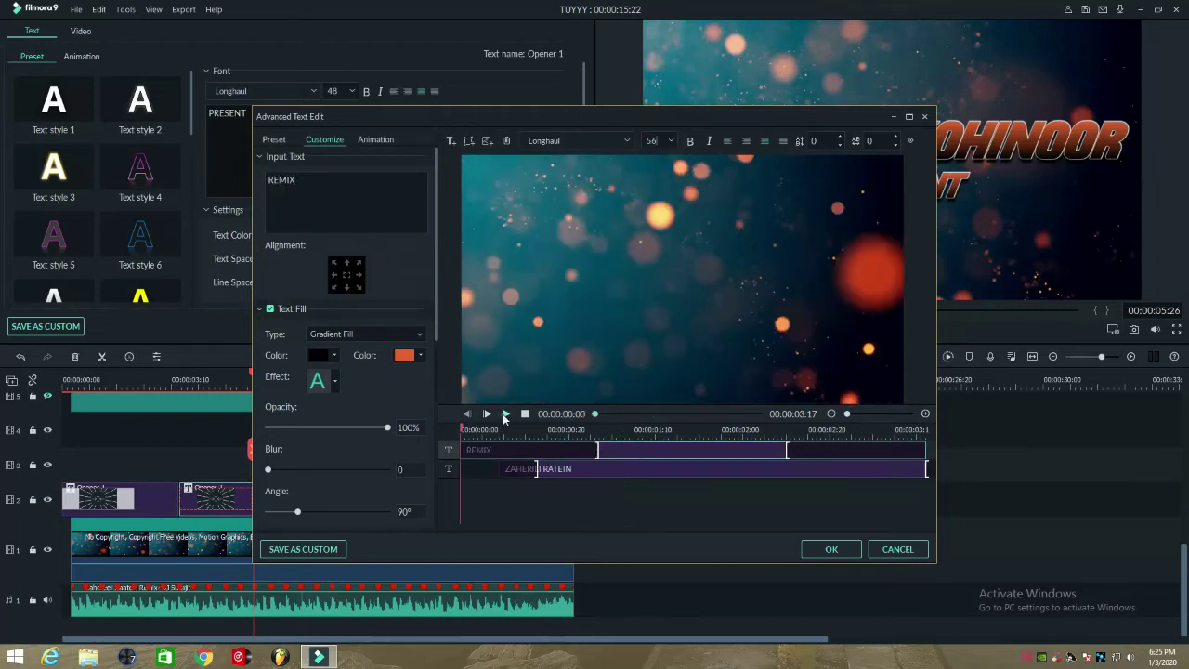
{"action": "left_click", "coordinate": [505, 413]}
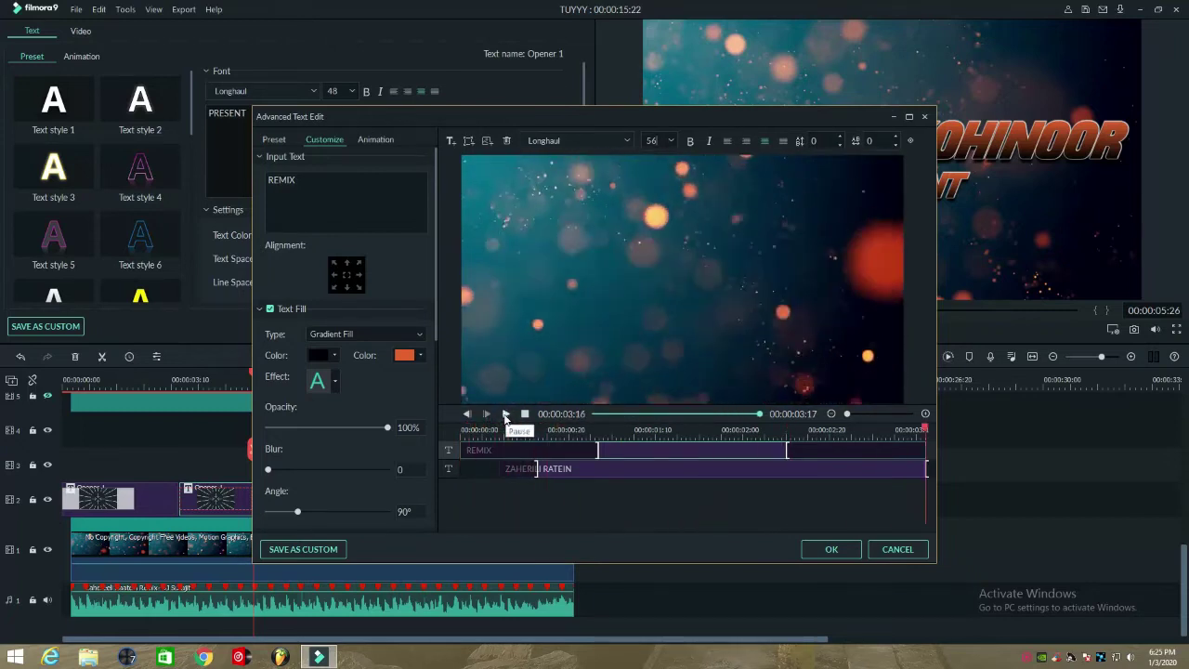
Make REMIX's exit animation start later and ZAHERILI RATEIN's exit animation start earlier, and confirm the title edits
{"action": "left_click_drag", "start_coordinate": [789, 451], "coordinate": [875, 462]}
{"action": "left_click", "coordinate": [464, 430]}
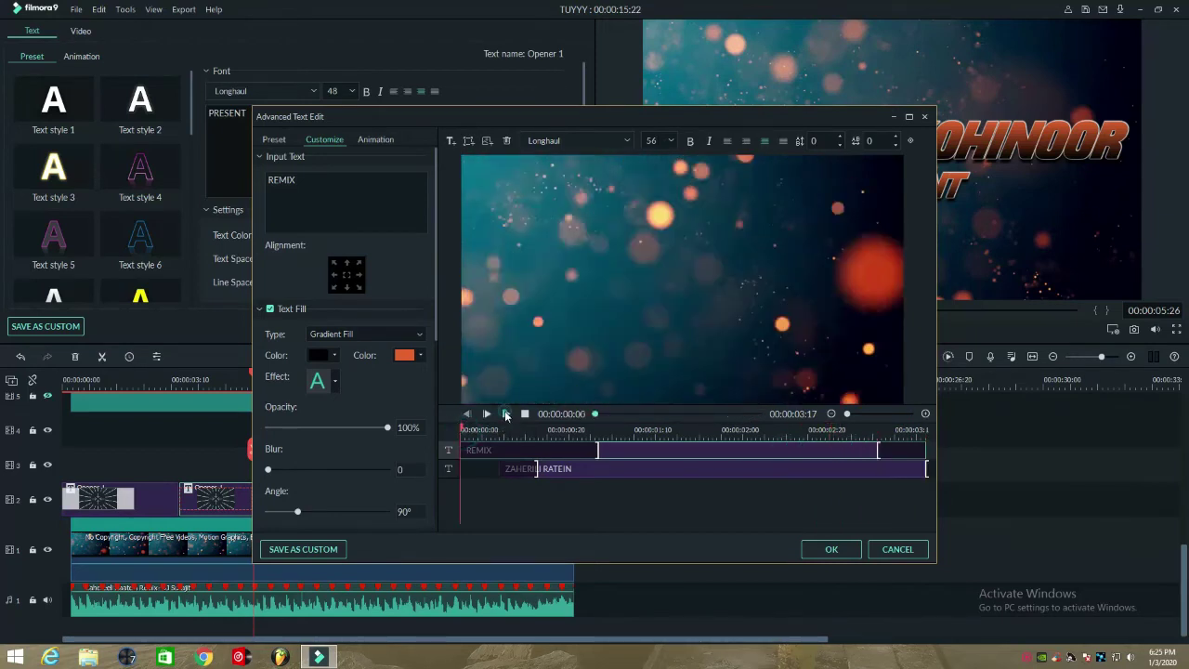
{"action": "left_click", "coordinate": [506, 414]}
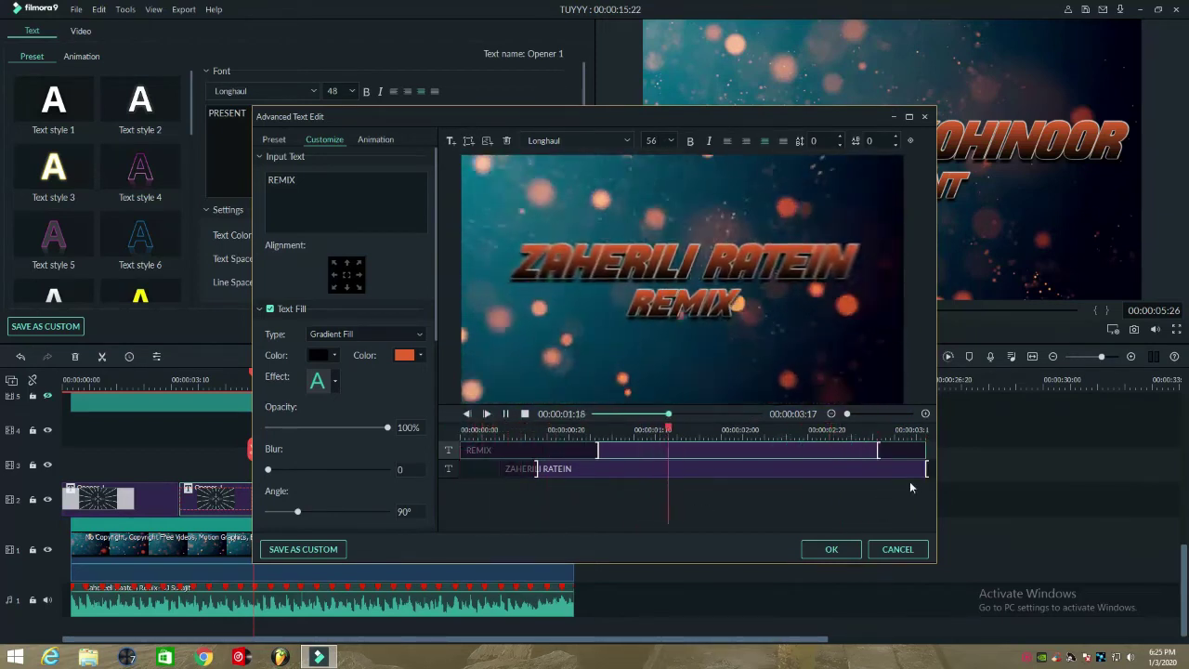
{"action": "left_click_drag", "start_coordinate": [925, 470], "coordinate": [846, 473]}
{"action": "left_click", "coordinate": [830, 549]}
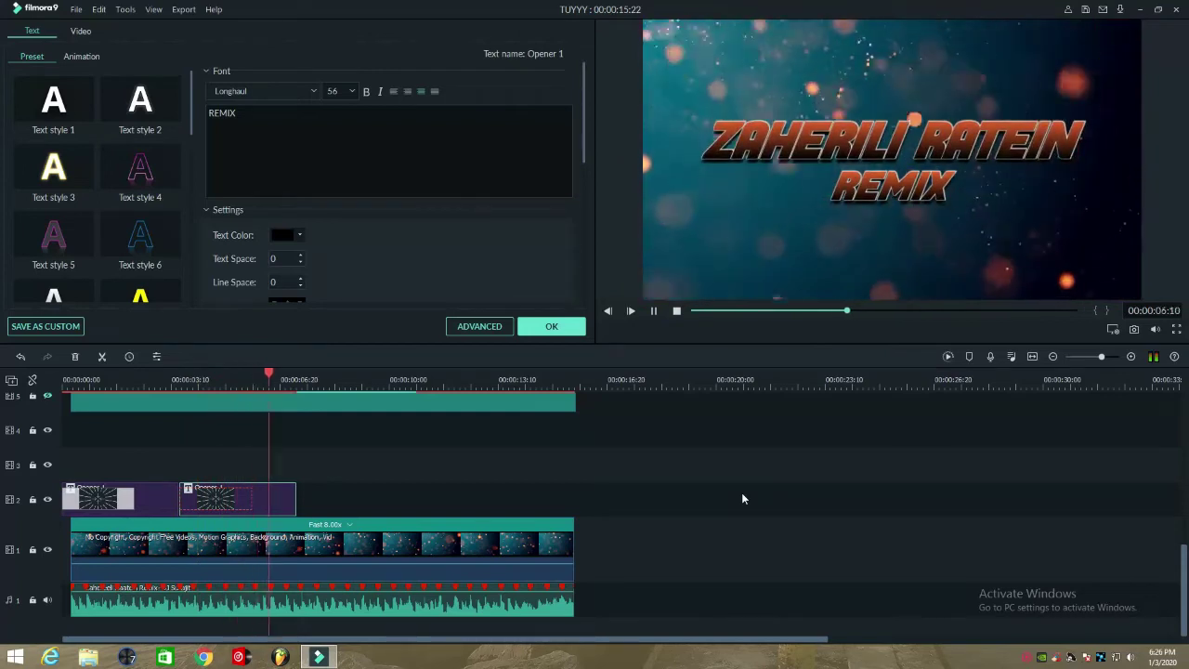
Extend the second title clip to end at about 00:00:07:21 and paste a copy directly after it
{"action": "key", "text": "space"}
{"action": "left_click_drag", "start_coordinate": [295, 493], "coordinate": [313, 503]}
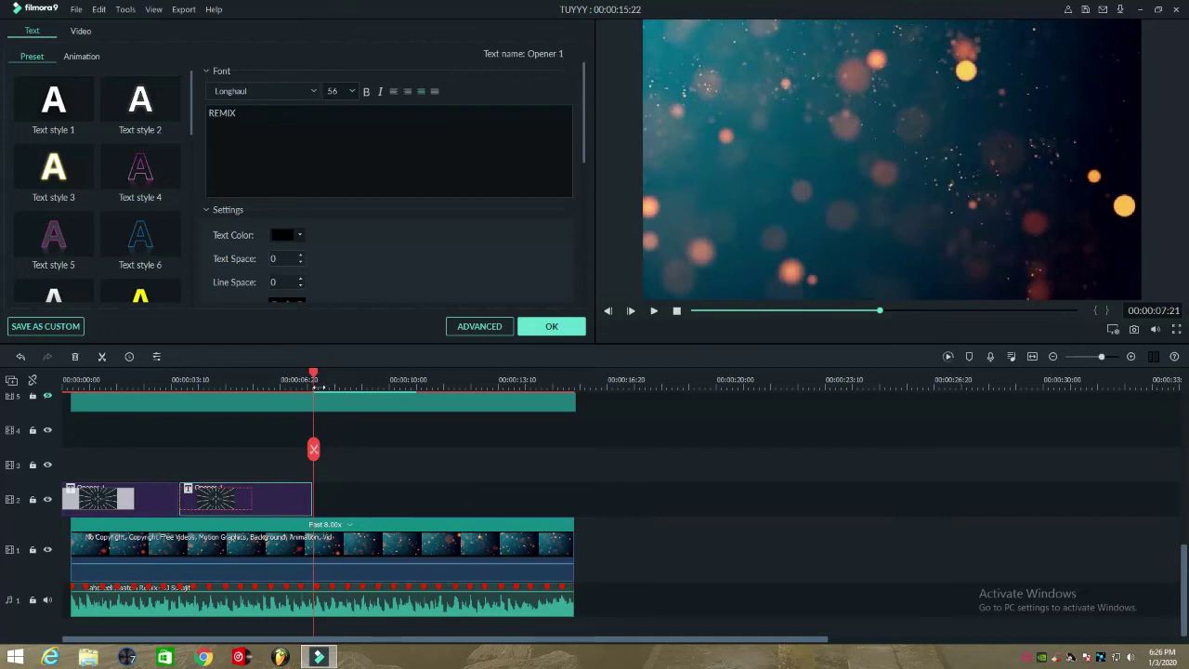
{"action": "key", "text": "ctrl+v"}
Open the third title clip for advanced text editing and delete its REMIX text box
{"action": "left_click", "coordinate": [407, 503]}
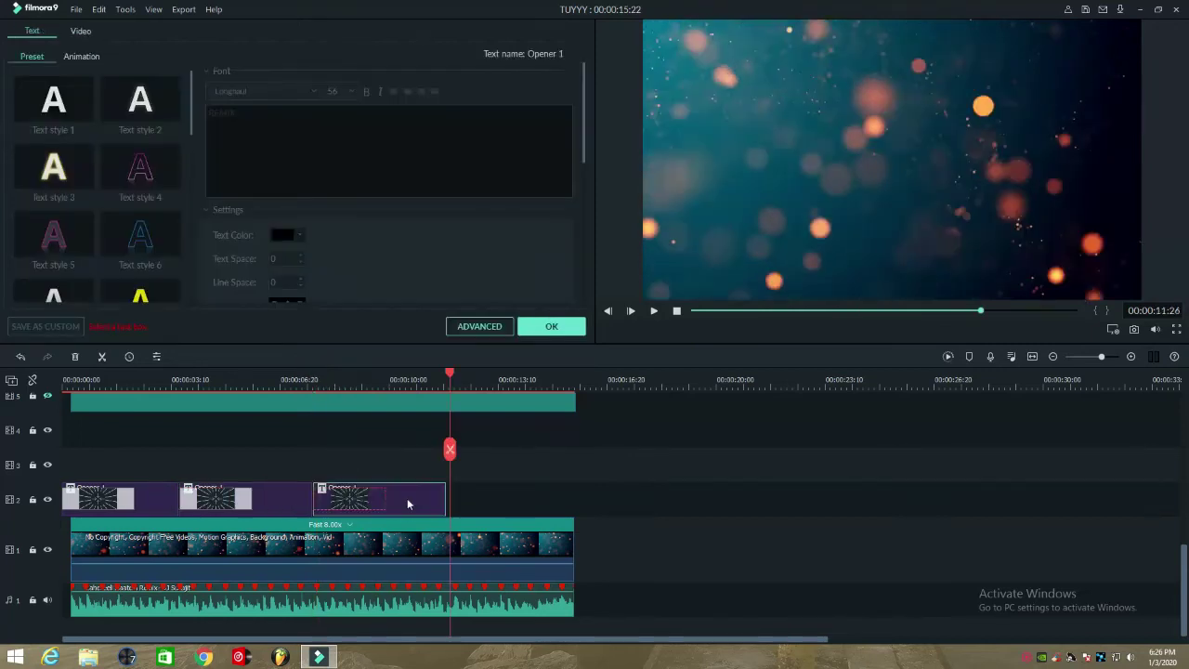
{"action": "left_click", "coordinate": [479, 326]}
{"action": "left_click", "coordinate": [620, 468]}
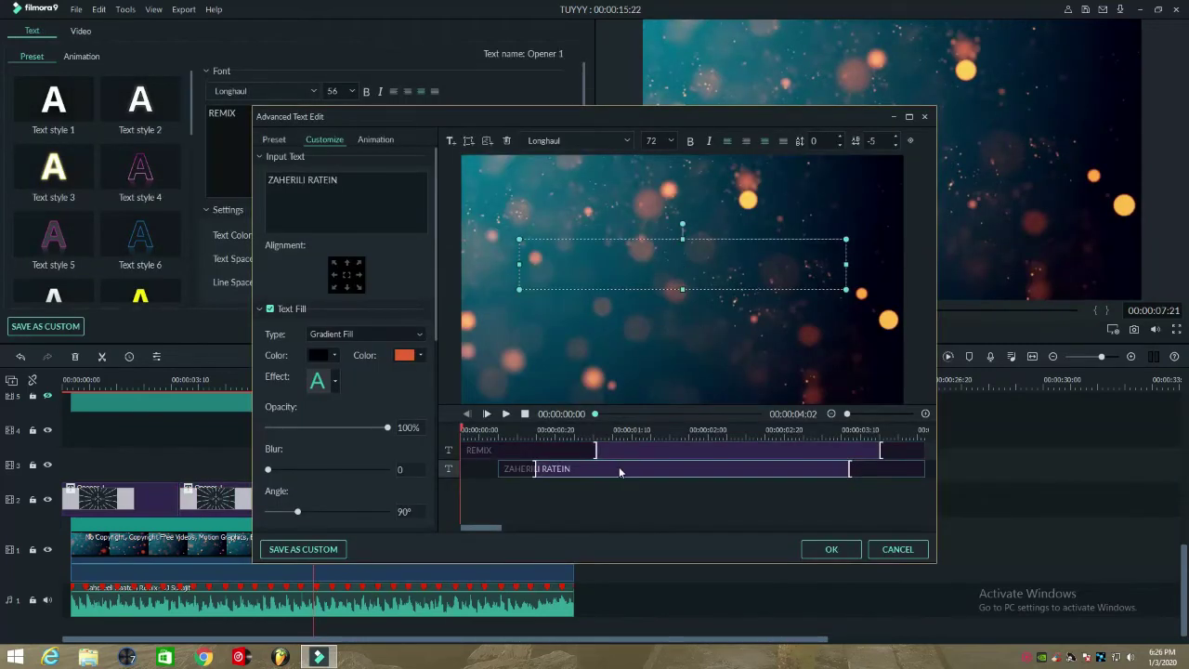
{"action": "left_click", "coordinate": [610, 454]}
{"action": "key", "text": "Delete"}
{"action": "left_click", "coordinate": [610, 453]}
Replace the third title's ZAHERILI RATEIN text with the DJ's stage name, set its font size to 100, and preview it
{"action": "triple_click", "coordinate": [348, 179]}
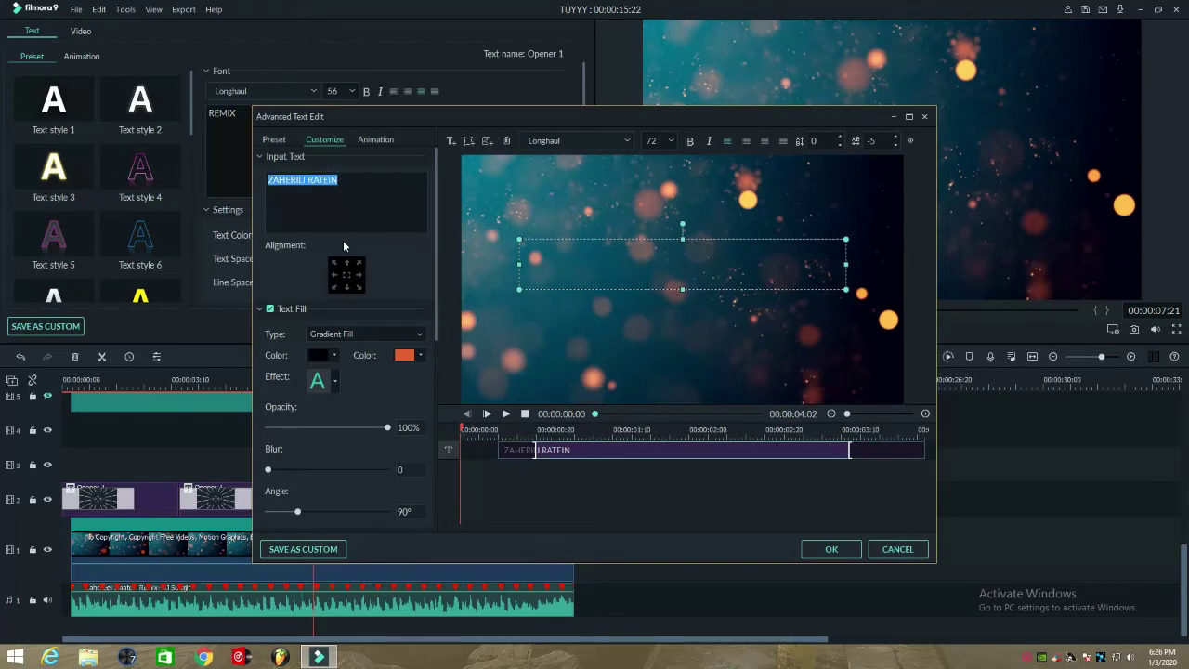
{"action": "type", "text": "DJ"}
{"action": "left_click", "coordinate": [628, 429]}
{"action": "type", "text": "SURAJIT"}
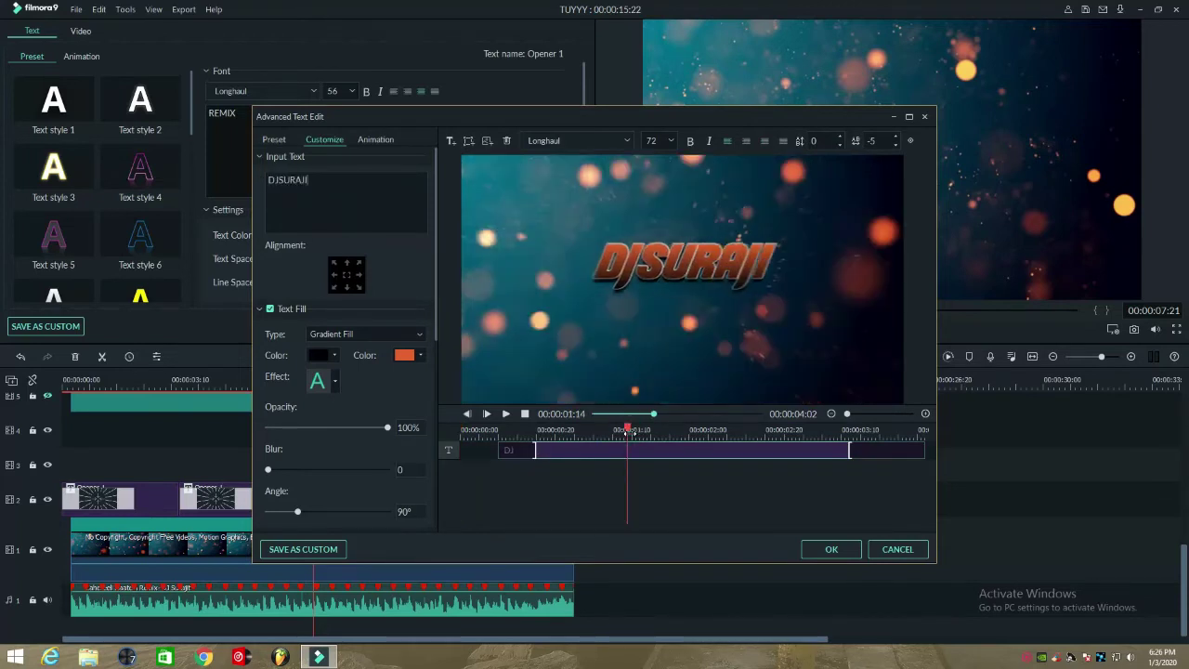
{"action": "left_click", "coordinate": [277, 180]}
{"action": "key", "text": "BackSpace"}
{"action": "type", "text": "j"}
{"action": "key", "text": "BackSpace"}
{"action": "key", "text": "BackSpace"}
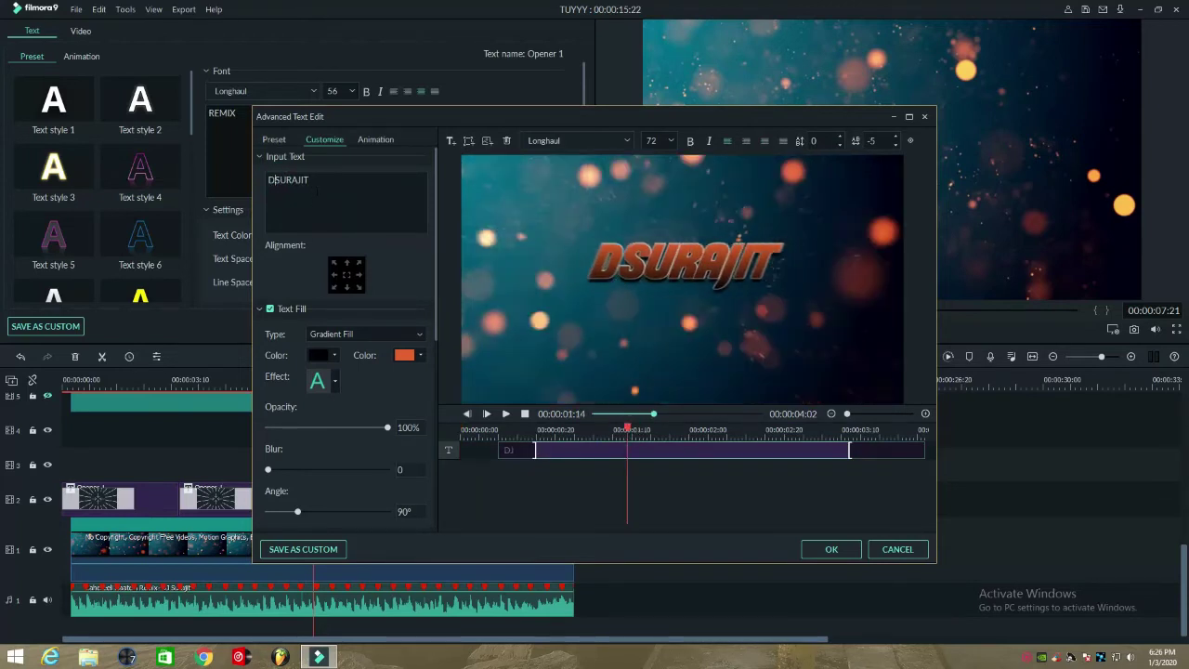
{"action": "type", "text": "j"}
{"action": "left_click", "coordinate": [673, 141]}
{"action": "left_click", "coordinate": [664, 195]}
{"action": "left_click", "coordinate": [506, 415]}
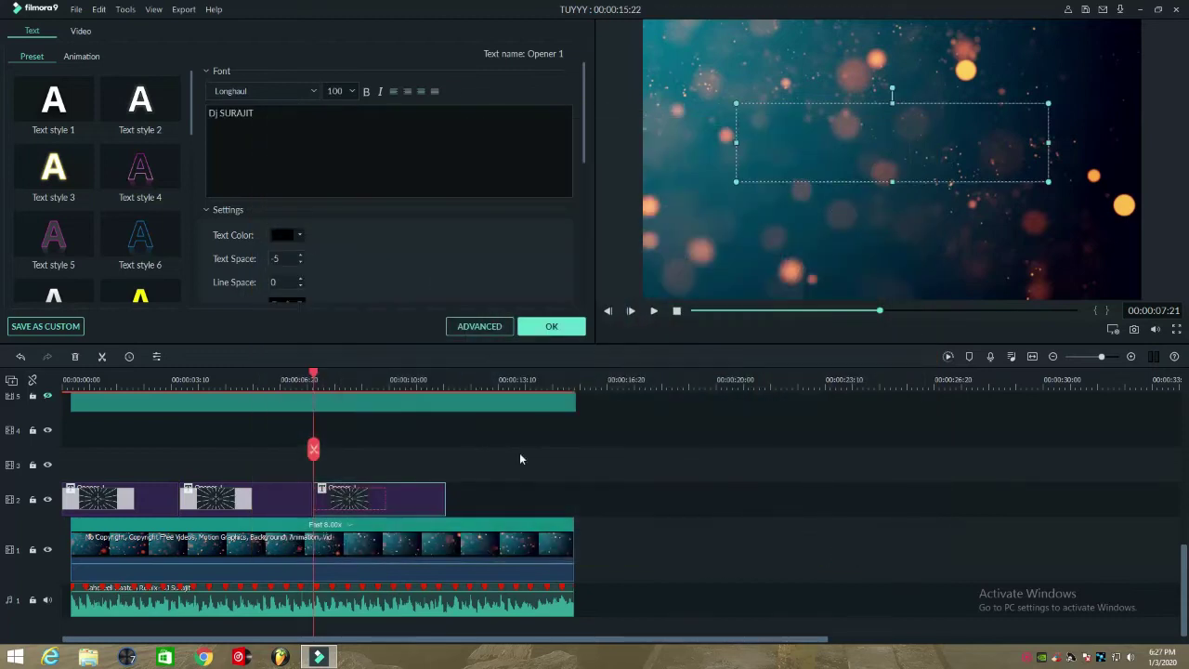
Render the timeline preview, play the intro from the beginning, and close the title settings
{"action": "left_click", "coordinate": [948, 357]}
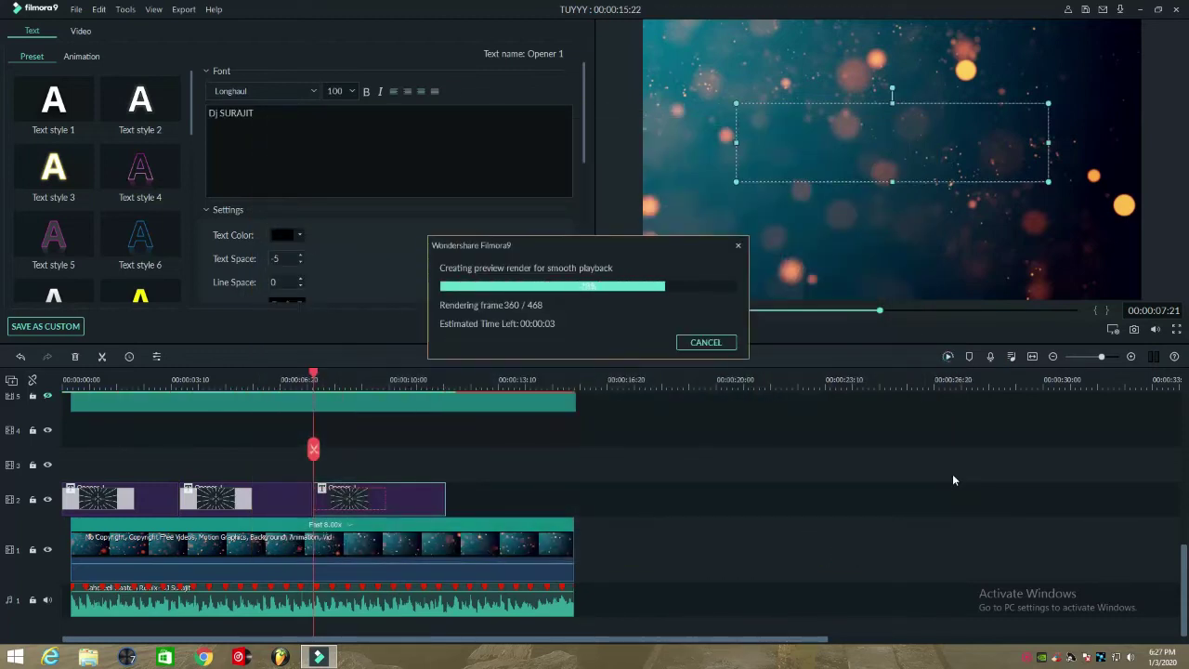
{"action": "key", "text": "Home"}
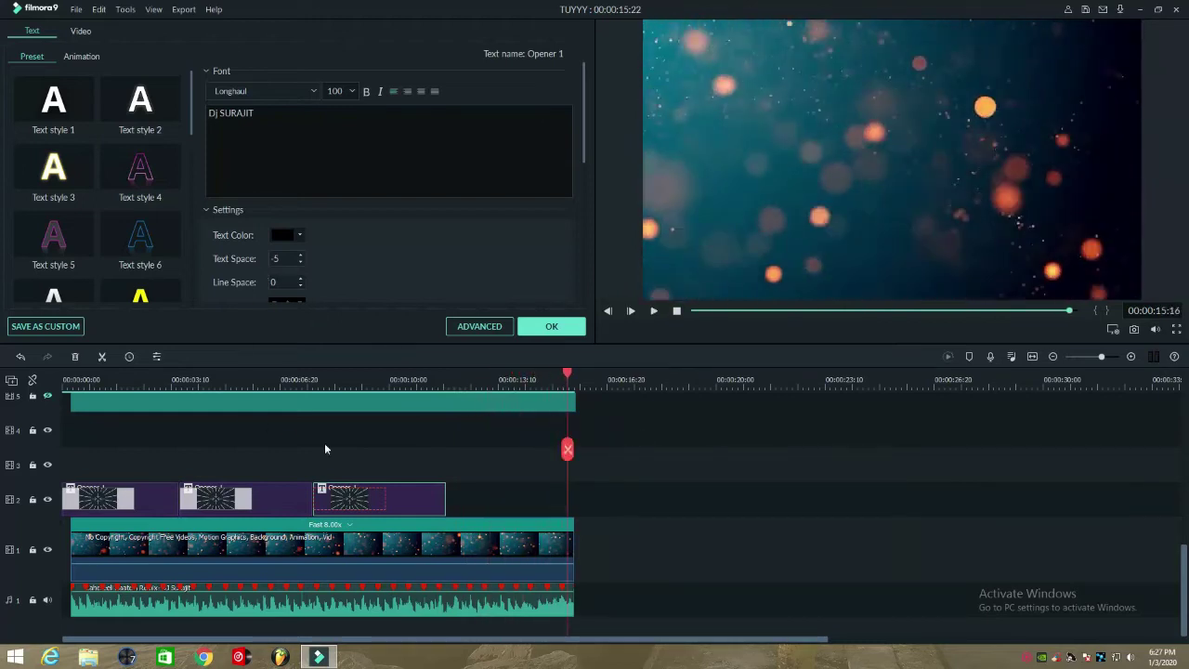
{"action": "left_click", "coordinate": [554, 327]}
Place the Black sample color on track 4 at the start of the background video and hide the title track
{"action": "left_click", "coordinate": [15, 37]}
{"action": "left_click", "coordinate": [43, 98]}
{"action": "left_click_drag", "start_coordinate": [181, 109], "coordinate": [164, 416]}
{"action": "left_click", "coordinate": [47, 498]}
{"action": "left_click", "coordinate": [47, 549]}
{"action": "left_click", "coordinate": [47, 549]}
Shorten the Black clip on track 4 so it ends at about 00:00:00:10, and copy it
{"action": "left_click_drag", "start_coordinate": [1101, 356], "coordinate": [1114, 357]}
{"action": "left_click_drag", "start_coordinate": [990, 639], "coordinate": [38, 641]}
{"action": "left_click_drag", "start_coordinate": [572, 429], "coordinate": [287, 435]}
{"action": "left_click", "coordinate": [221, 380]}
{"action": "right_click", "coordinate": [232, 437]}
{"action": "left_click", "coordinate": [274, 214]}
{"action": "key", "text": "ctrl+z"}
{"action": "right_click", "coordinate": [253, 422]}
{"action": "left_click", "coordinate": [311, 204]}
Paste copies of the Black clip on track 4 at the next three beat markers and select all four Black clips
{"action": "left_click", "coordinate": [414, 381]}
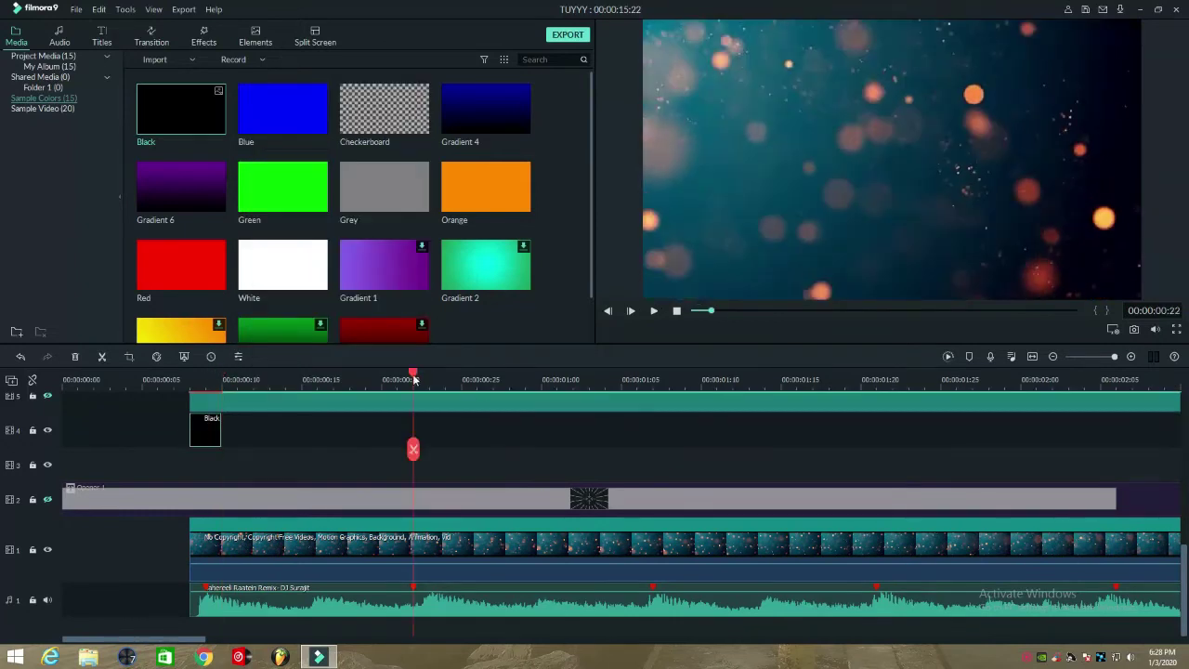
{"action": "left_click", "coordinate": [429, 379]}
{"action": "key", "text": "ctrl+v"}
{"action": "left_click", "coordinate": [653, 379]}
{"action": "key", "text": "ctrl+v"}
{"action": "left_click", "coordinate": [876, 379]}
{"action": "key", "text": "ctrl+v"}
{"action": "left_click_drag", "start_coordinate": [941, 422], "coordinate": [173, 458]}
{"action": "left_click_drag", "start_coordinate": [189, 638], "coordinate": [82, 641]}
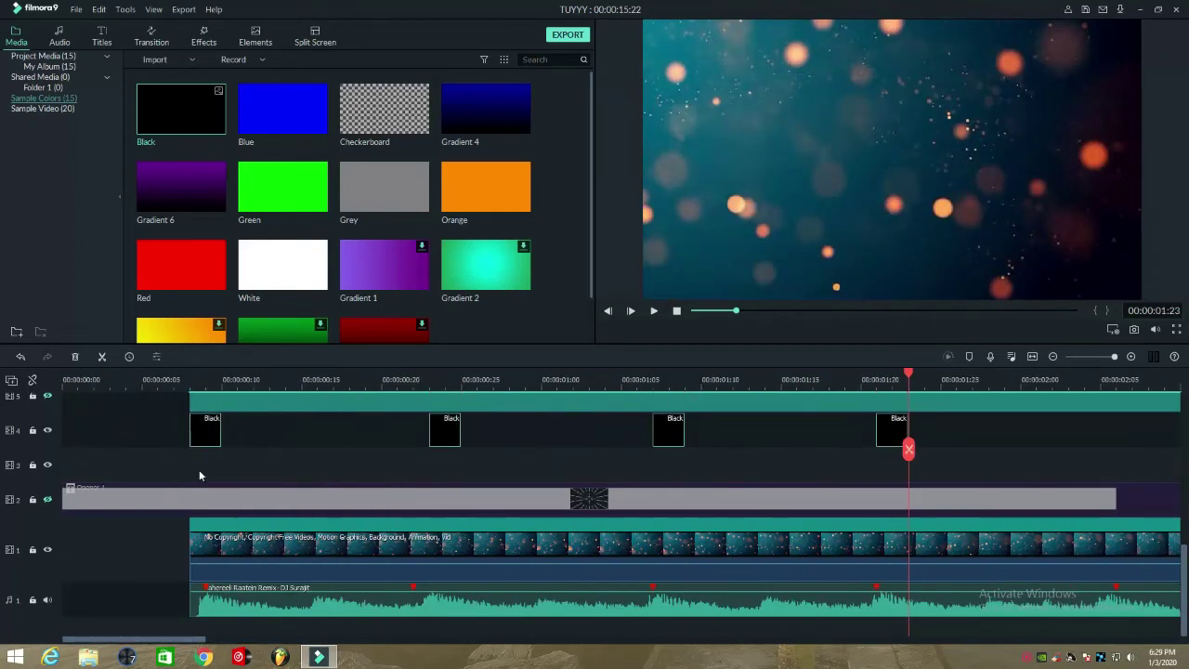
Copy the Black clips after the first one on track 4 and paste them at the following beat markers
{"action": "left_click_drag", "start_coordinate": [406, 437], "coordinate": [947, 451]}
{"action": "key", "text": "ctrl+c"}
{"action": "left_click_drag", "start_coordinate": [198, 639], "coordinate": [363, 643]}
{"action": "left_click", "coordinate": [541, 379]}
{"action": "key", "text": "ctrl+v"}
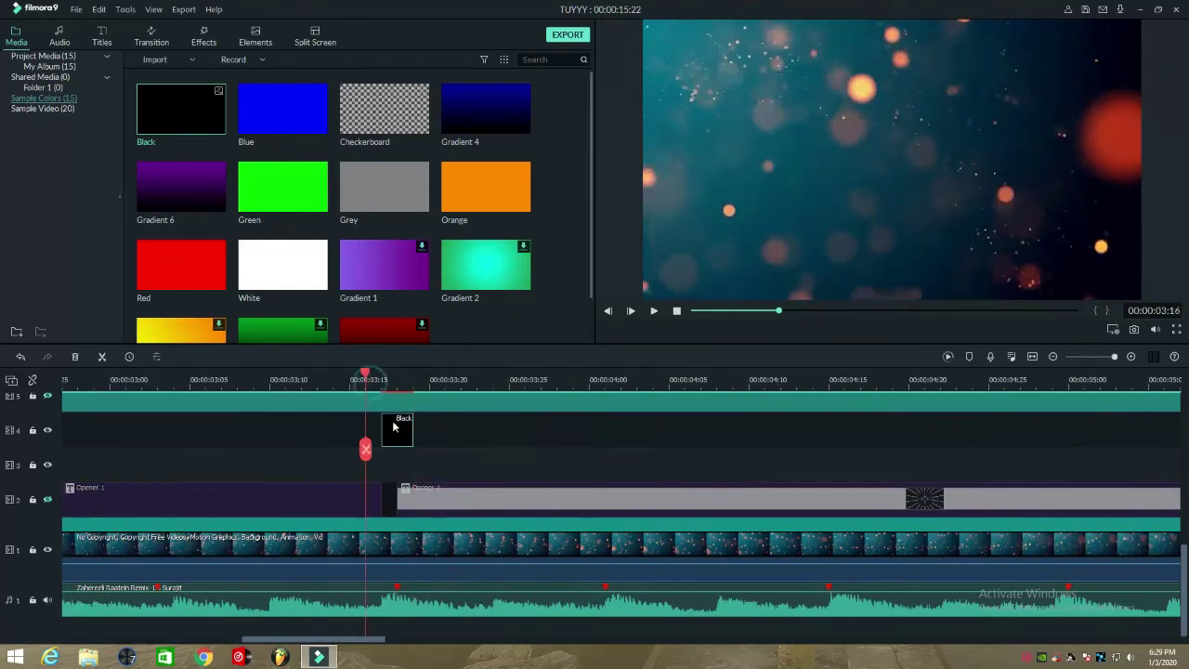
{"action": "left_click", "coordinate": [827, 379]}
{"action": "key", "text": "ctrl+v"}
Copy the whole series of Black clips on track 4 and paste it after the last one to continue the flashes
{"action": "left_click_drag", "start_coordinate": [1115, 356], "coordinate": [1105, 356]}
{"action": "left_click_drag", "start_coordinate": [543, 429], "coordinate": [82, 473]}
{"action": "key", "text": "ctrl+c"}
{"action": "left_click", "coordinate": [560, 376]}
{"action": "key", "text": "ctrl+v"}
{"action": "left_click", "coordinate": [630, 381]}
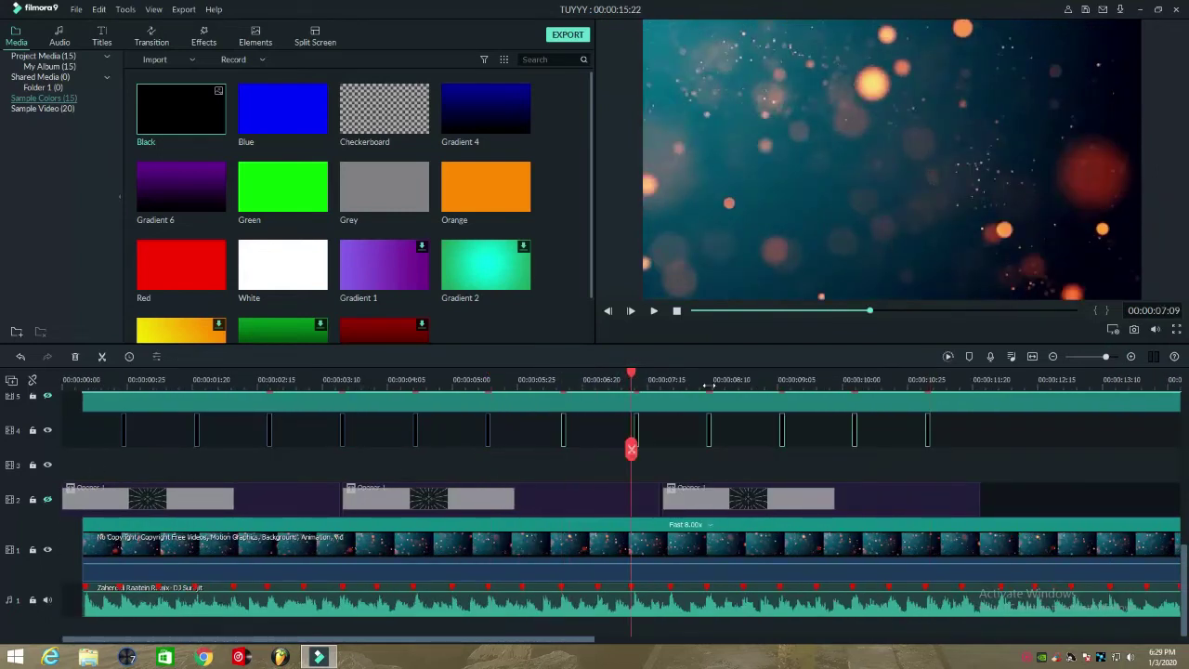
Play the sequence with the Black flashes from the start of the background video
{"action": "left_click_drag", "start_coordinate": [1106, 356], "coordinate": [1103, 356]}
{"action": "left_click_drag", "start_coordinate": [307, 639], "coordinate": [160, 639]}
{"action": "left_click", "coordinate": [78, 382]}
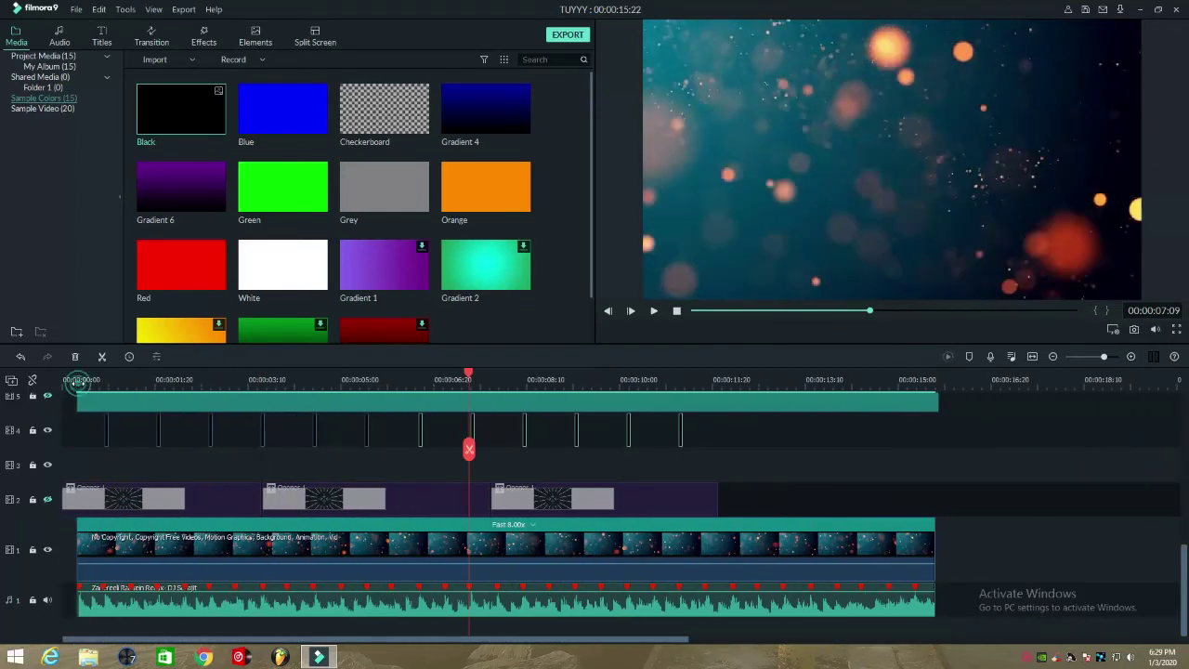
{"action": "left_click", "coordinate": [655, 312]}
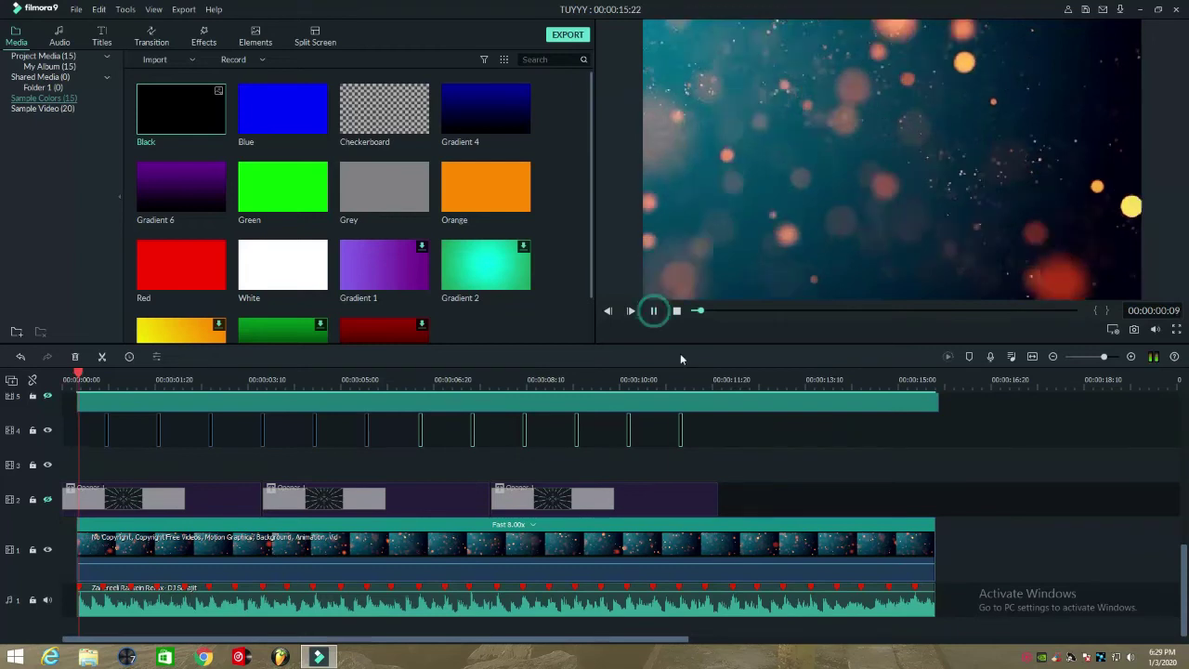
Show the cinematic frame on track 5 and the titles on track 2, and render the timeline preview
{"action": "left_click", "coordinate": [46, 397]}
{"action": "left_click", "coordinate": [47, 499]}
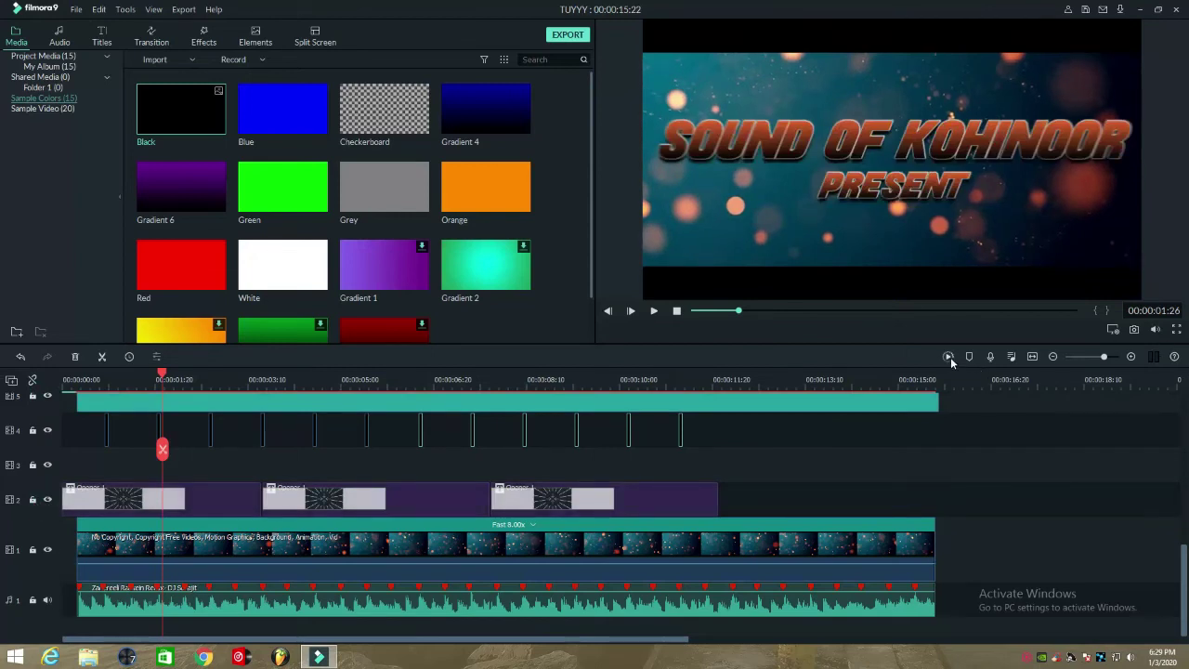
{"action": "left_click", "coordinate": [947, 357]}
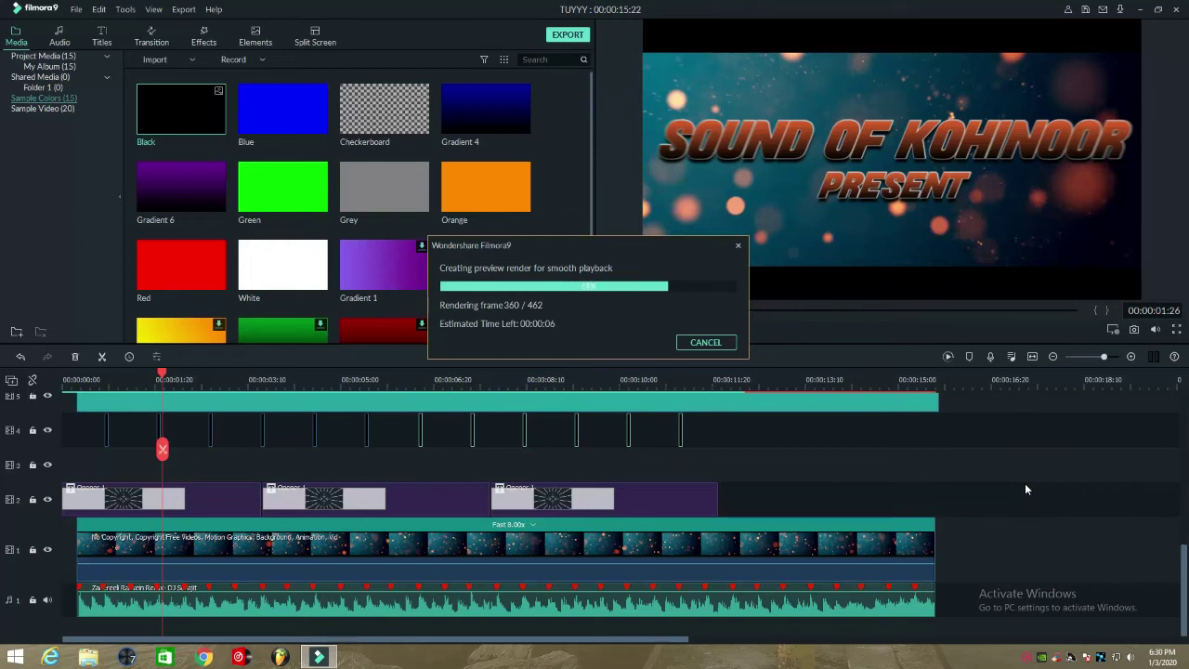
Play the rendered intro with titles, frame and flashes from the beginning of the timeline
{"action": "left_click", "coordinate": [60, 377]}
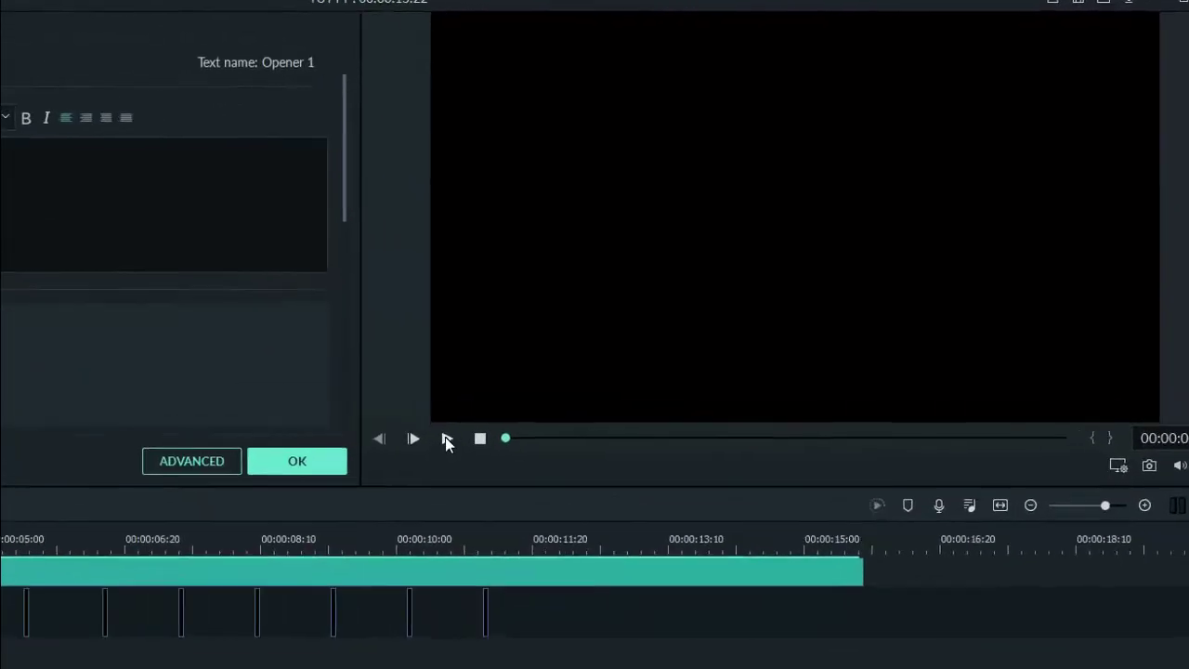
{"action": "left_click", "coordinate": [445, 437]}
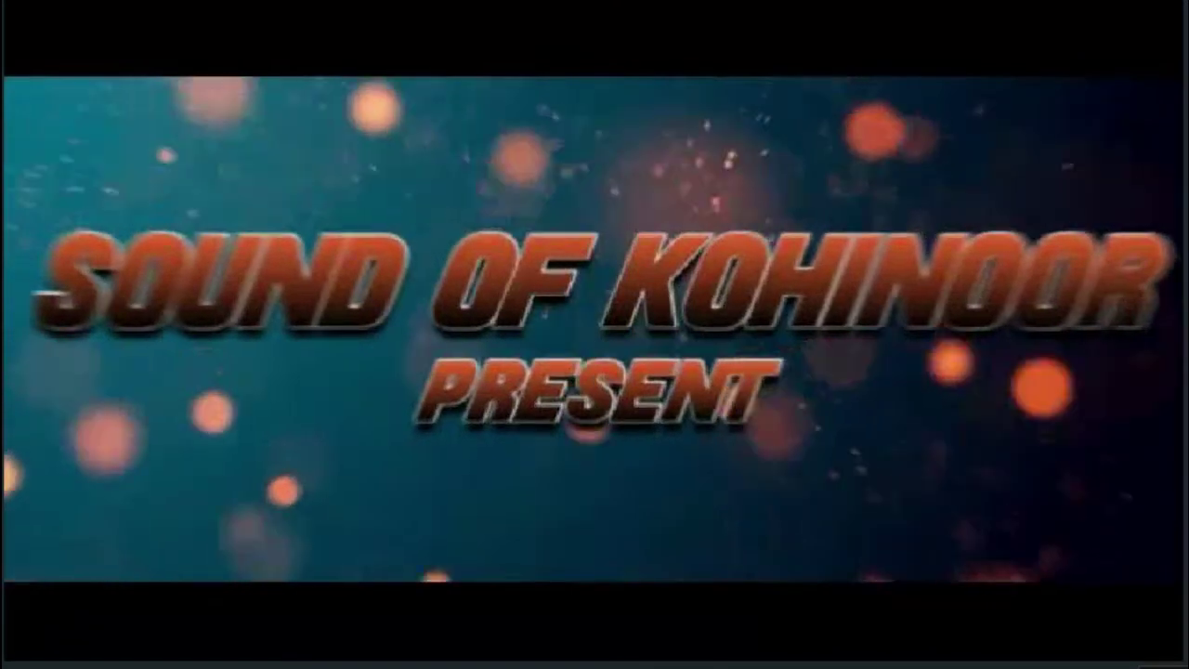